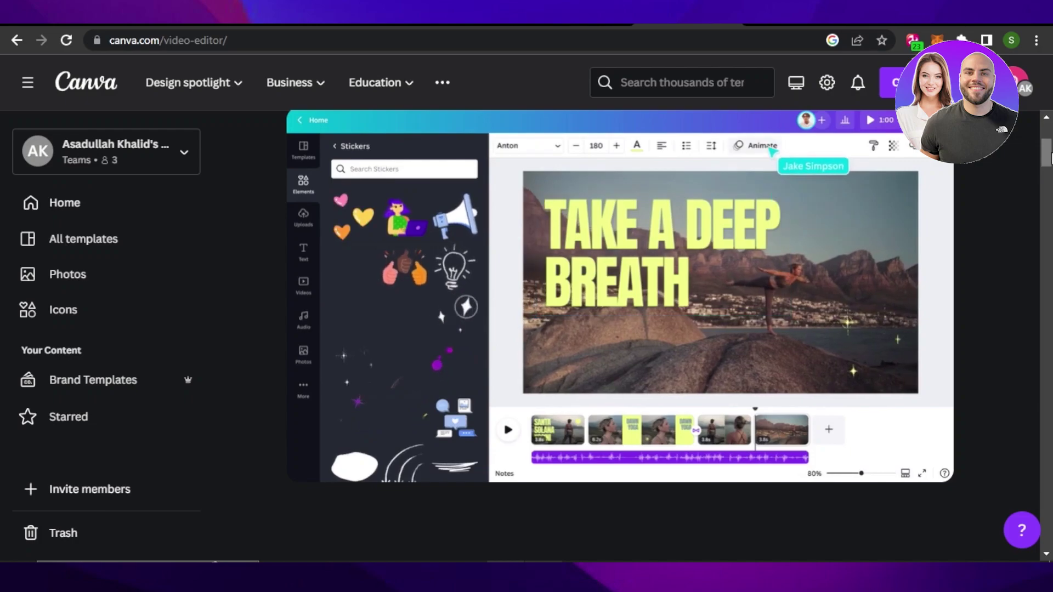
Switch to the Home - Canva browser tab and scroll through the home page
scroll(620, 329, up, 3)
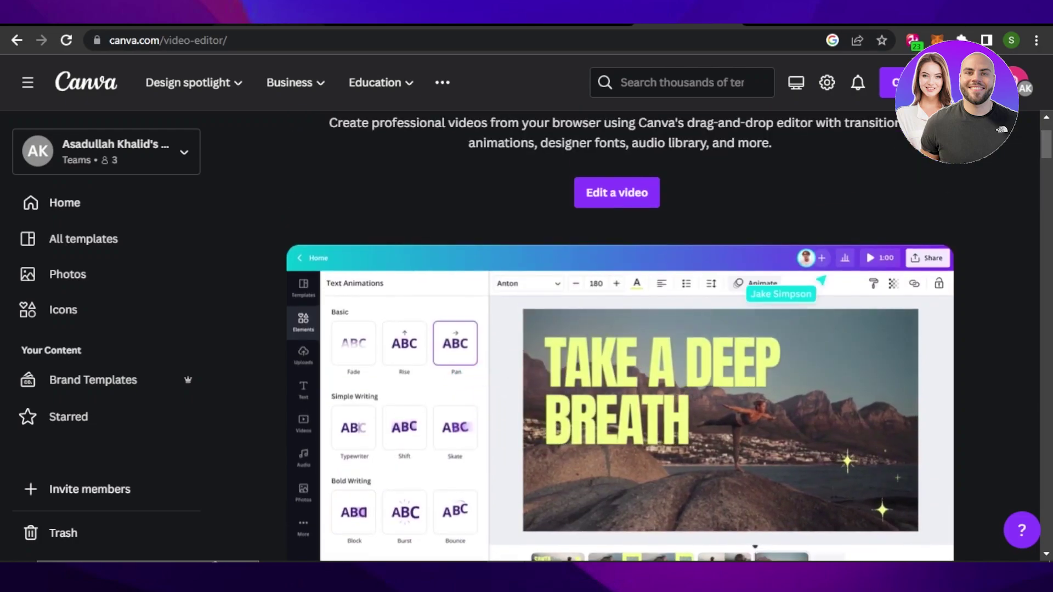
click(268, 19)
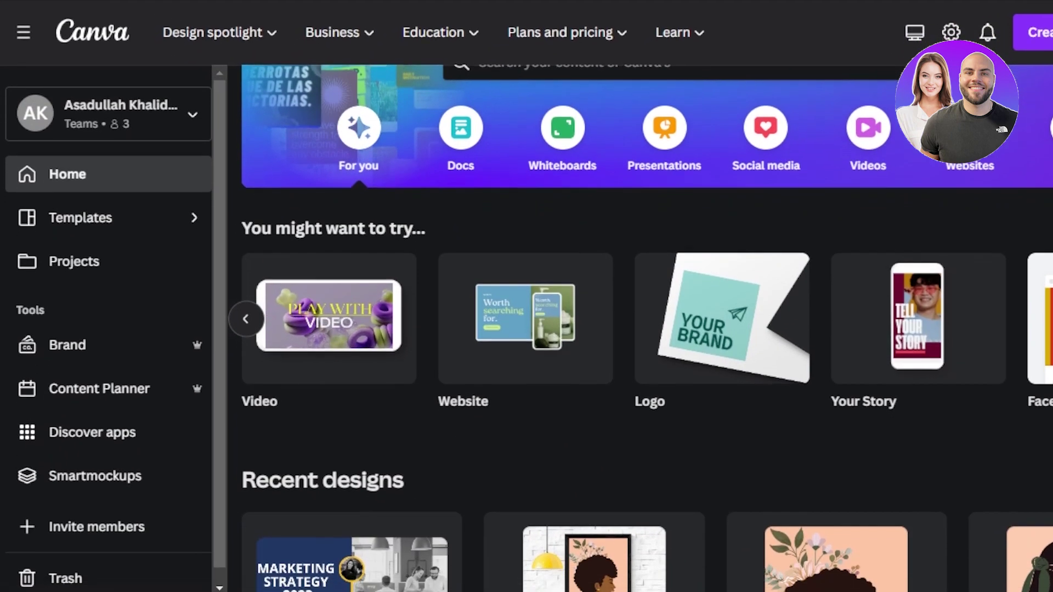
scroll(942, 301, down, 12)
scroll(647, 329, up, 10)
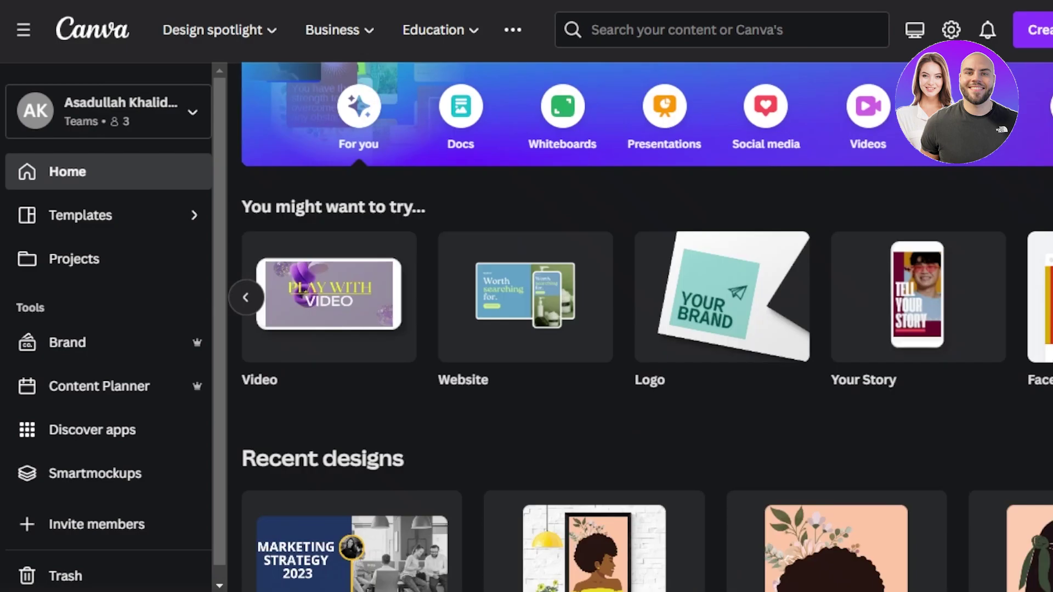
scroll(648, 329, up, 2)
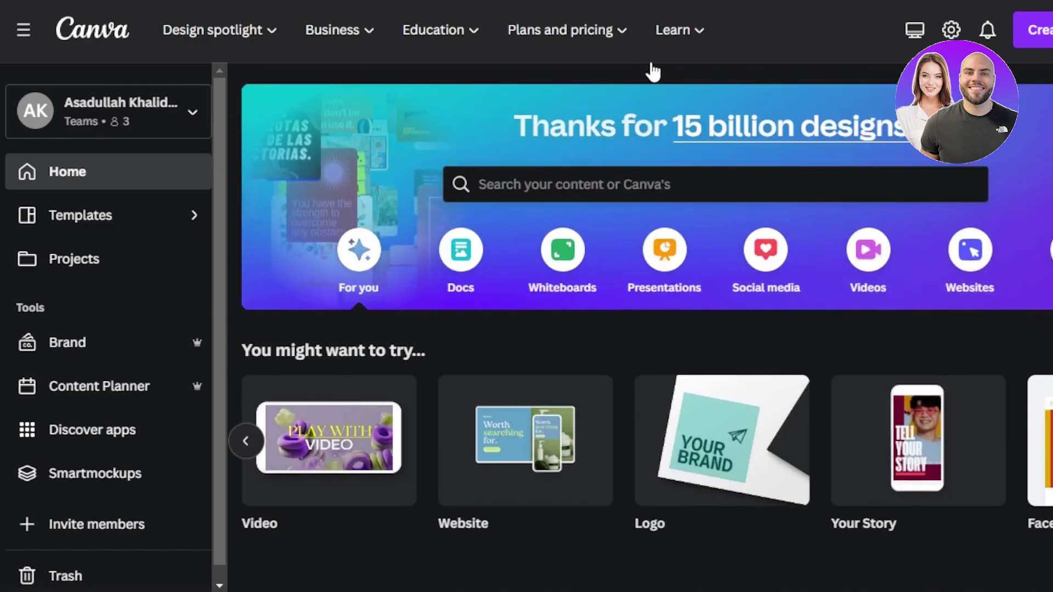
Browse the Learn and Design spotlight menus on the Canva home page
click(678, 30)
click(281, 31)
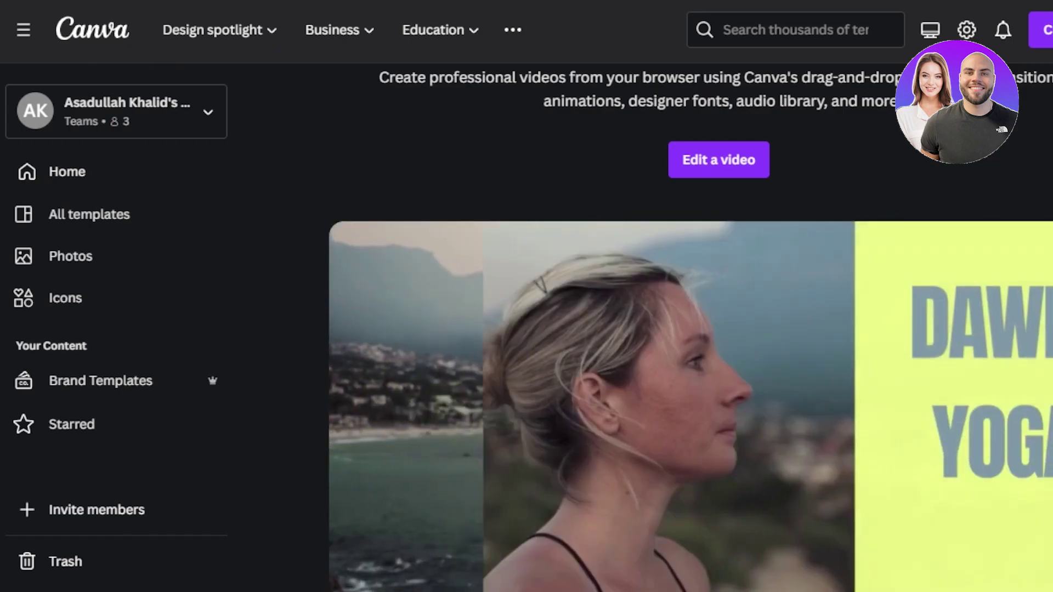
scroll(690, 331, up, 1)
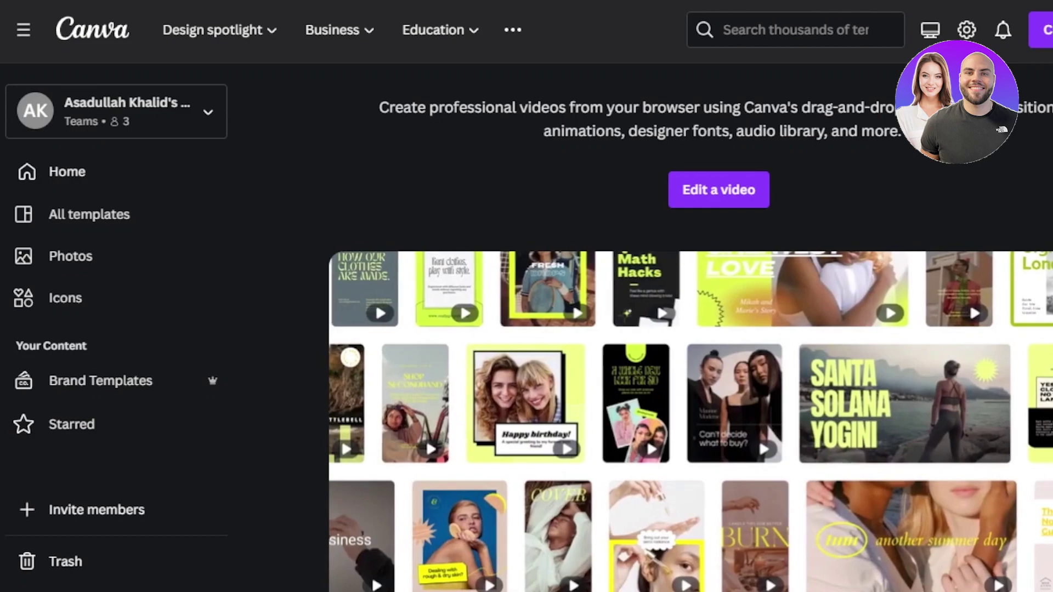
scroll(690, 329, down, 5)
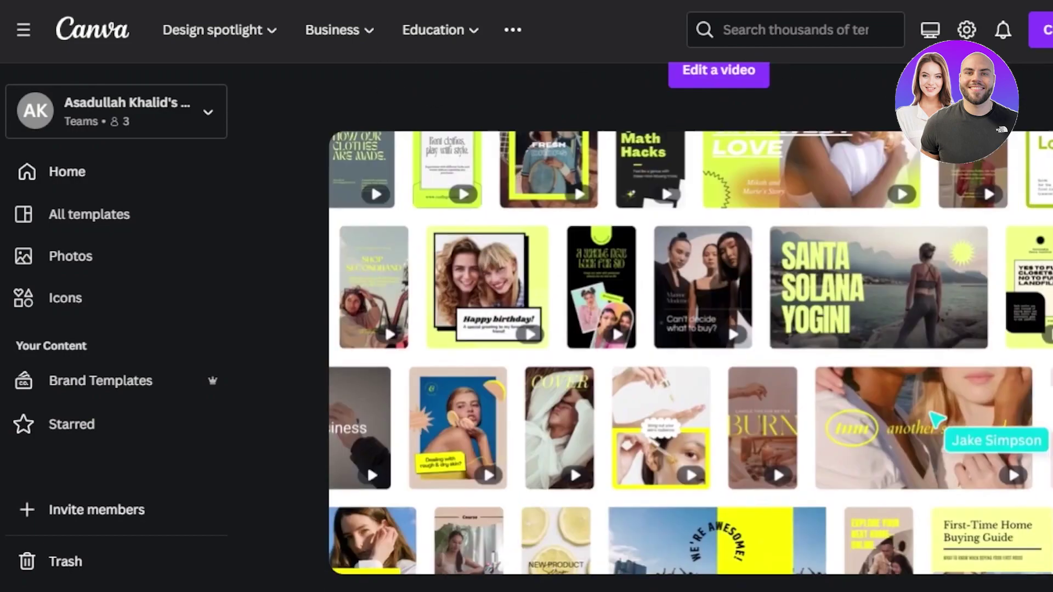
scroll(654, 329, down, 15)
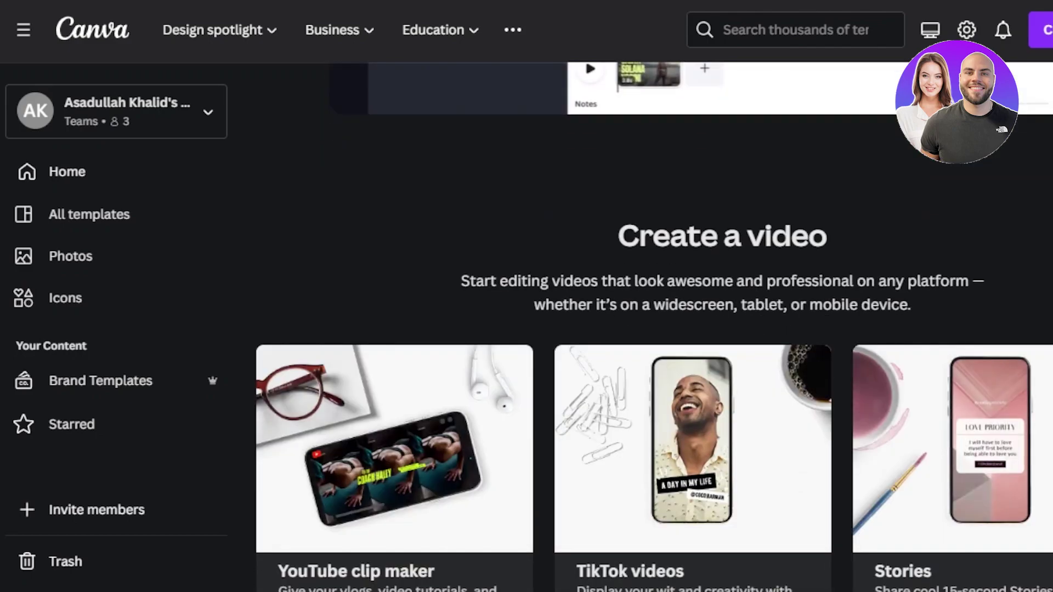
scroll(860, 41, up, 14)
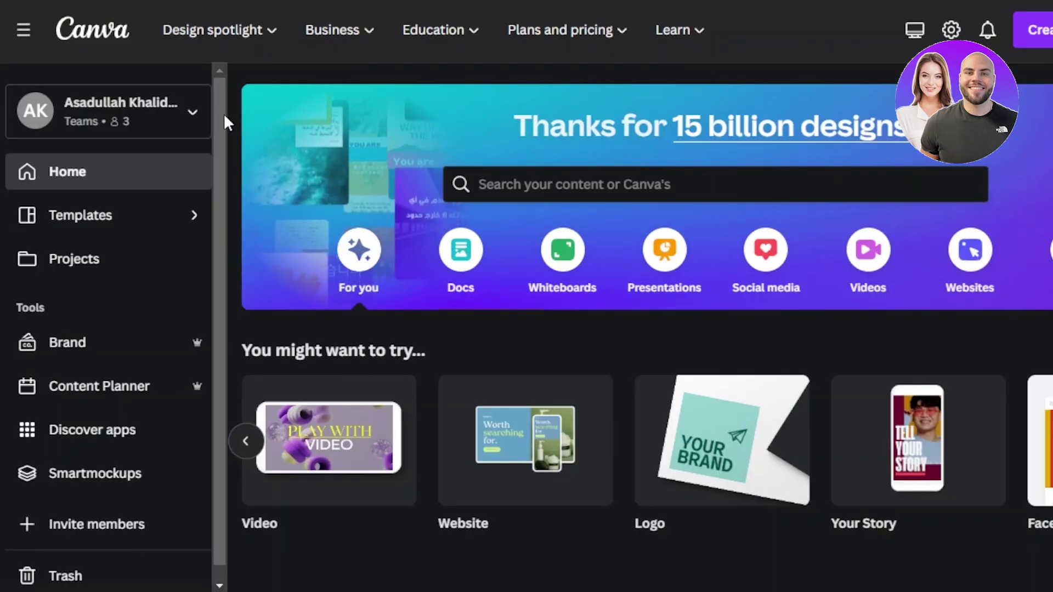
Scroll the home page and look at the Business offerings menu
drag(221, 110, 218, 133)
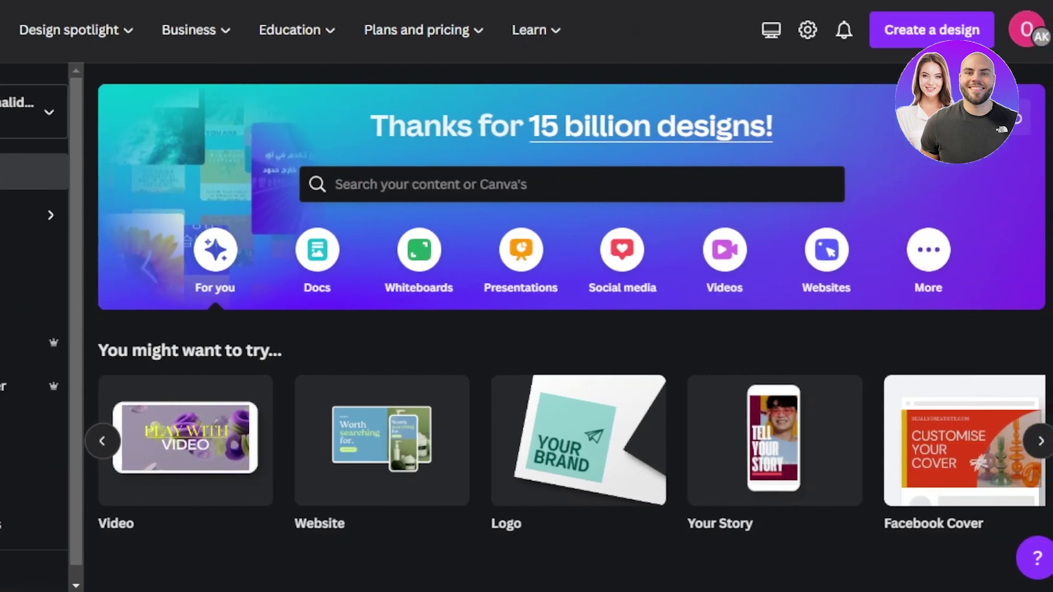
scroll(1045, 119, down, 5)
scroll(424, 151, down, 2)
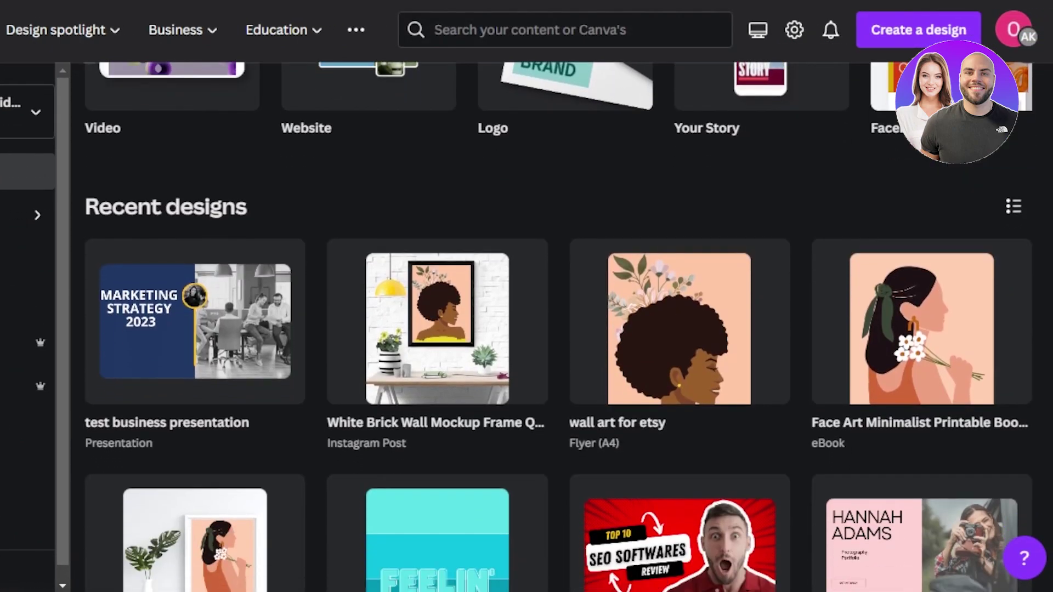
scroll(424, 151, up, 6)
click(147, 41)
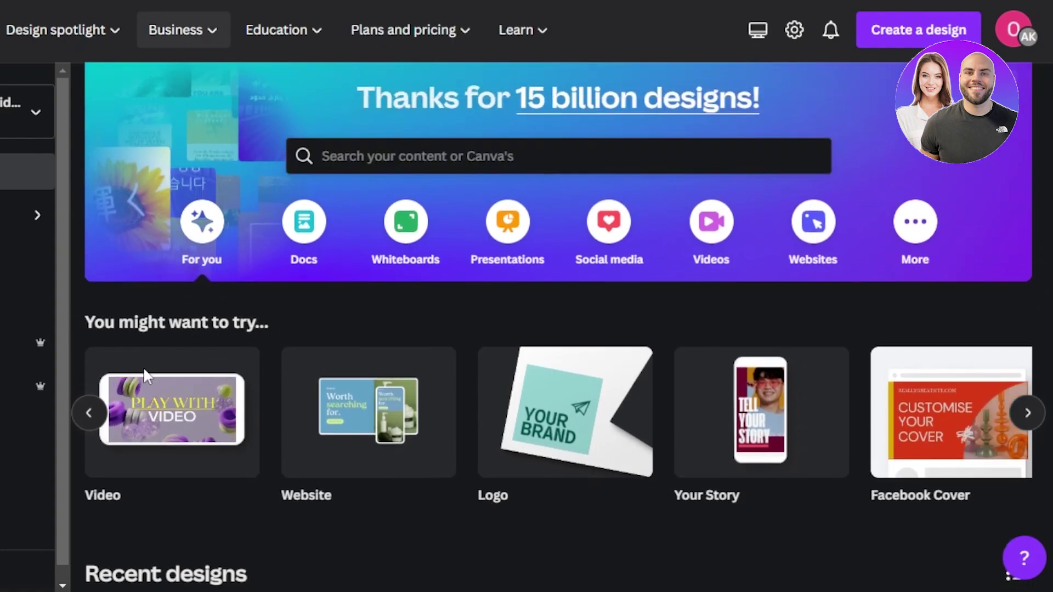
Create a blank video design with one 5-second page, then hide and reshow the Design panel
mouse_move(130, 463)
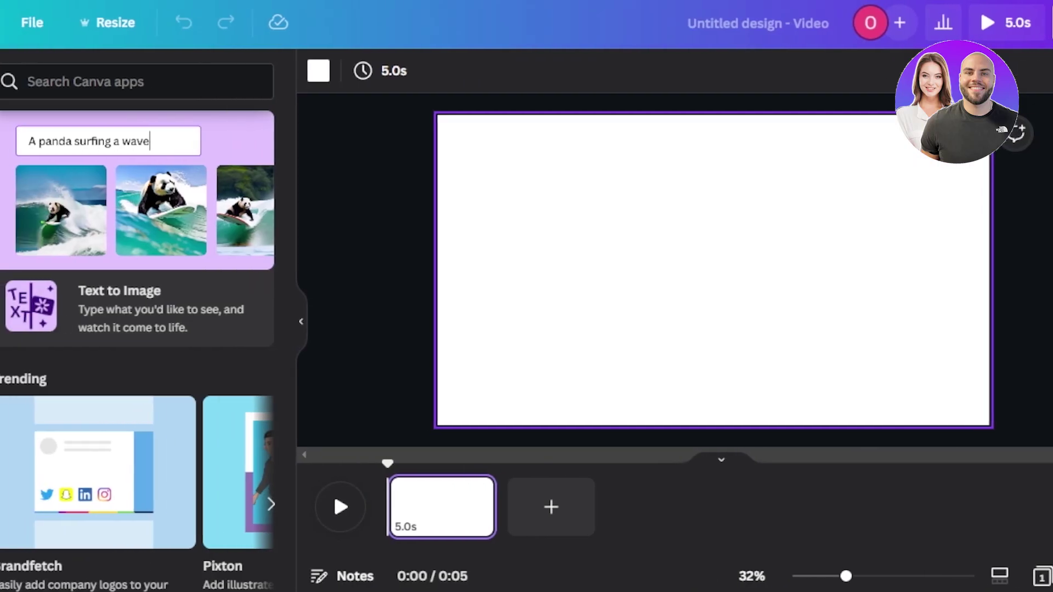
click(28, 83)
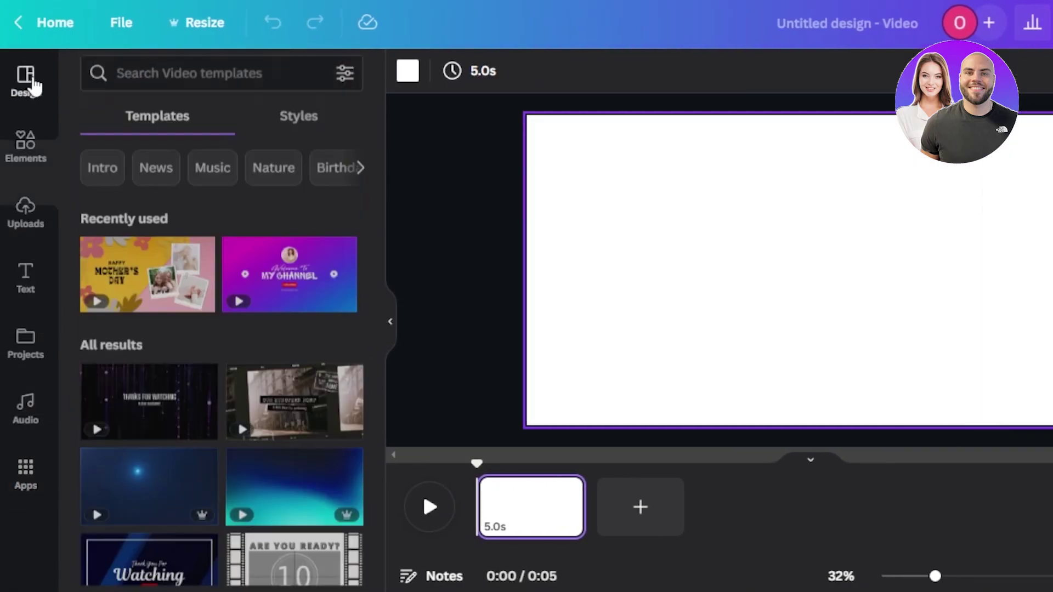
click(385, 328)
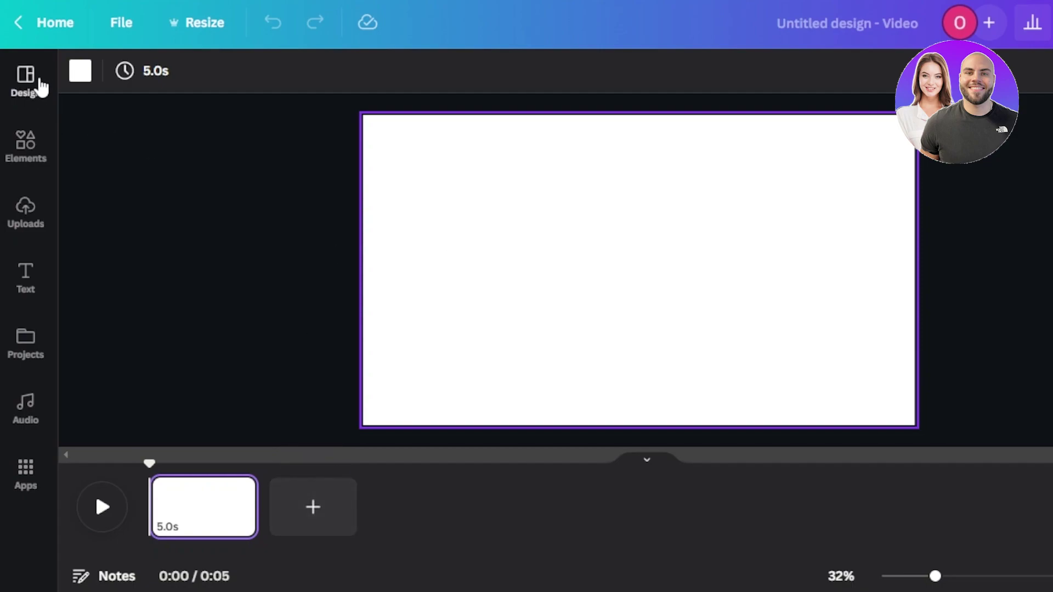
click(26, 80)
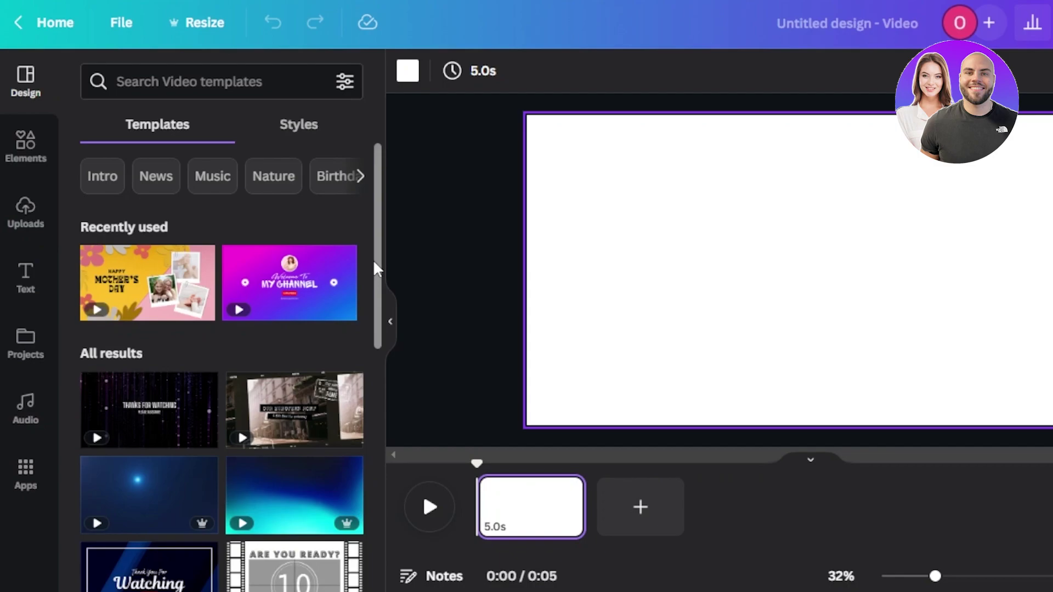
drag(375, 268, 376, 329)
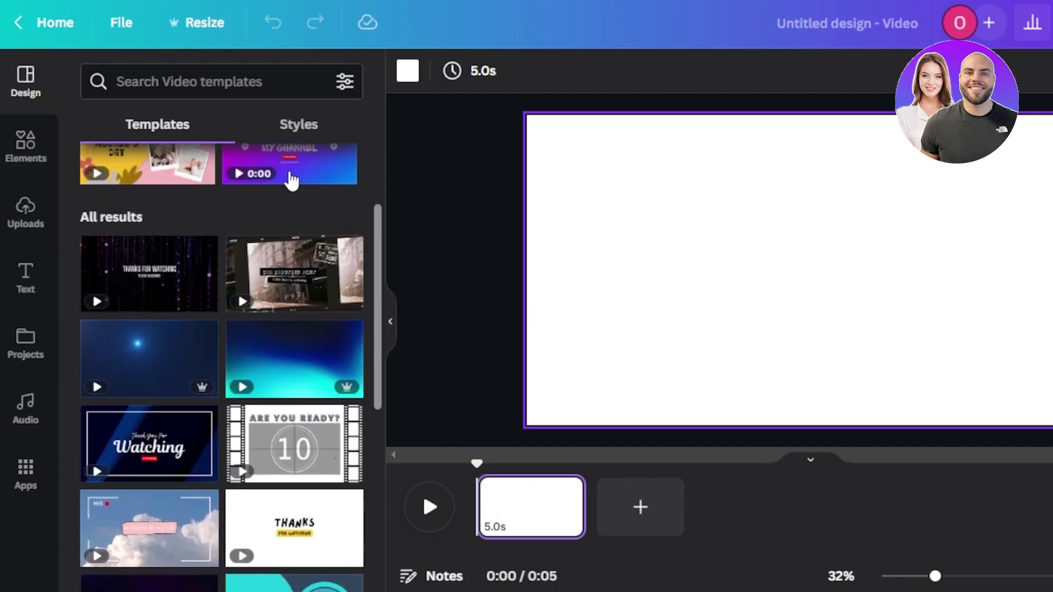
Add the 1:56 uploaded screen recording to the page and stretch it to fill the frame
click(25, 211)
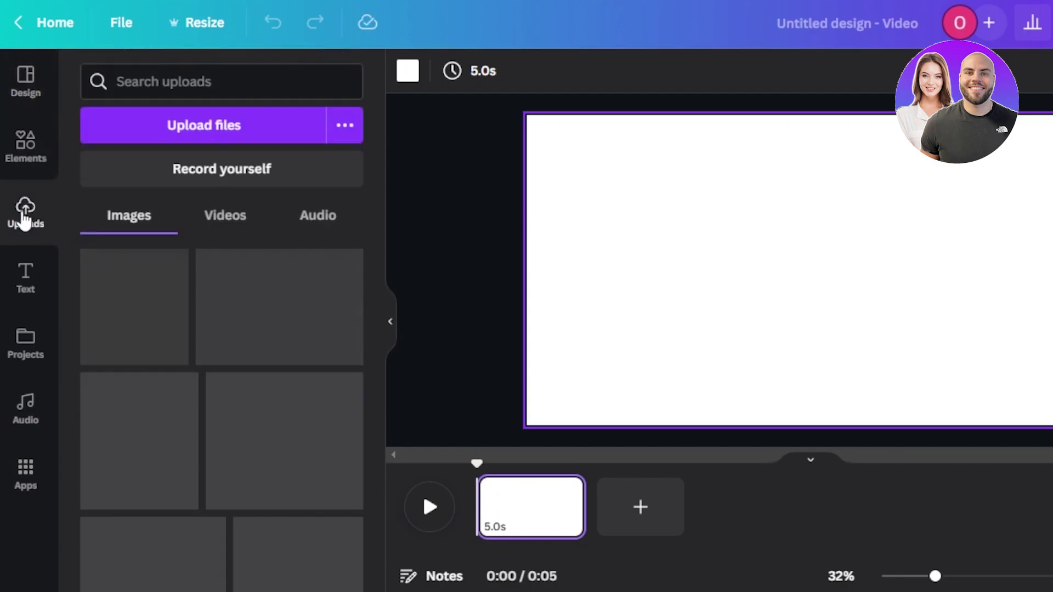
click(225, 215)
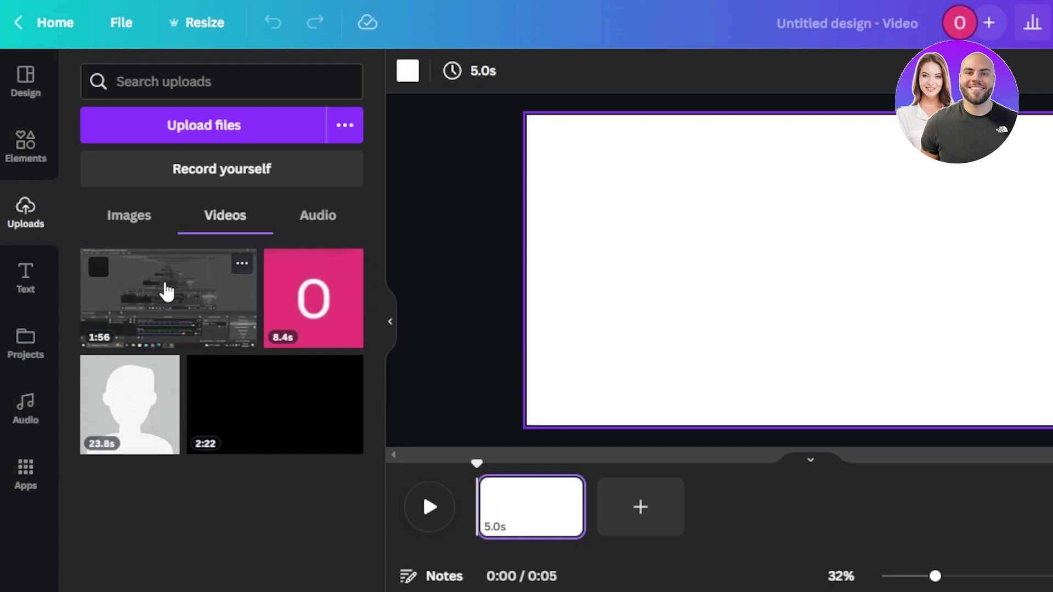
click(167, 292)
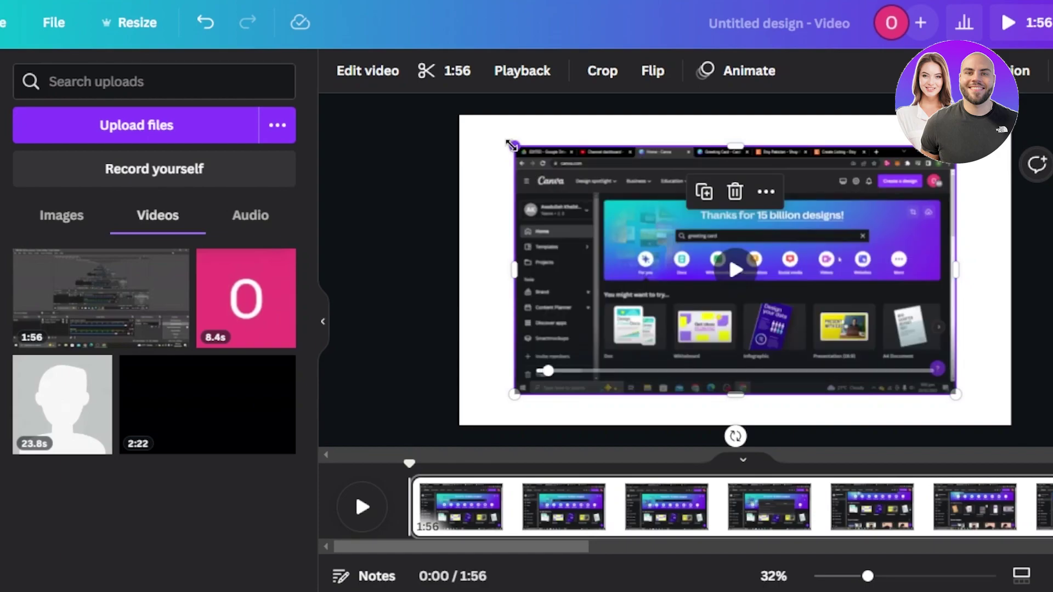
drag(511, 146, 459, 115)
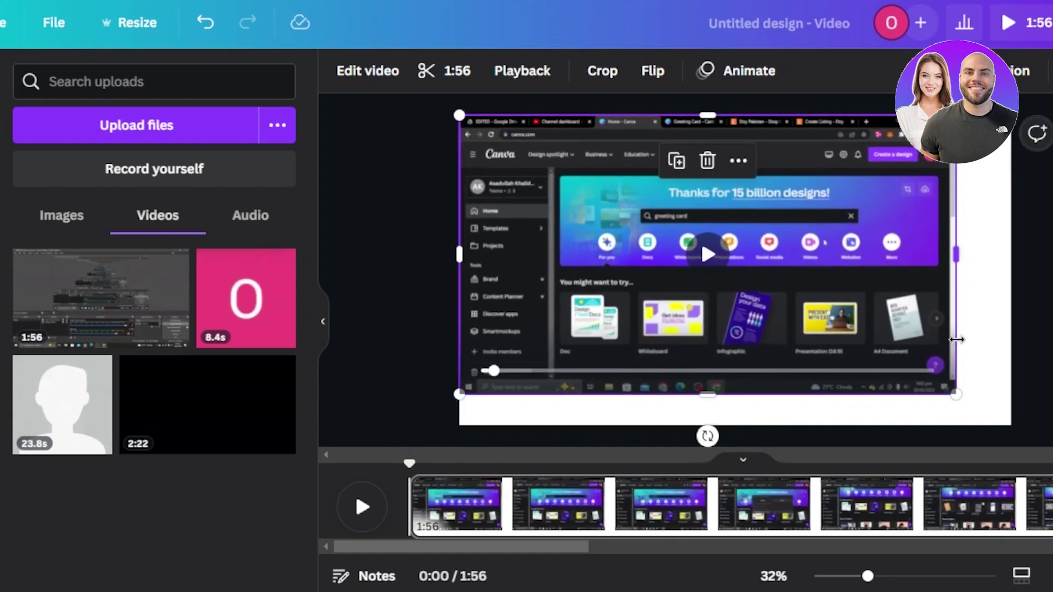
drag(956, 394, 1021, 413)
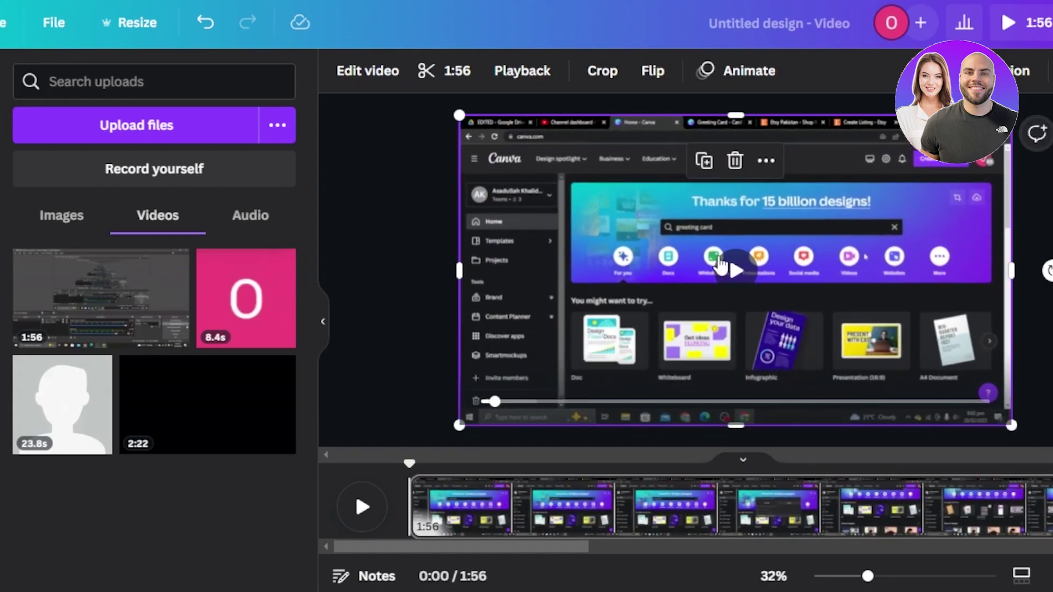
Preview the clip with Play and pause it at 0:08
click(1048, 215)
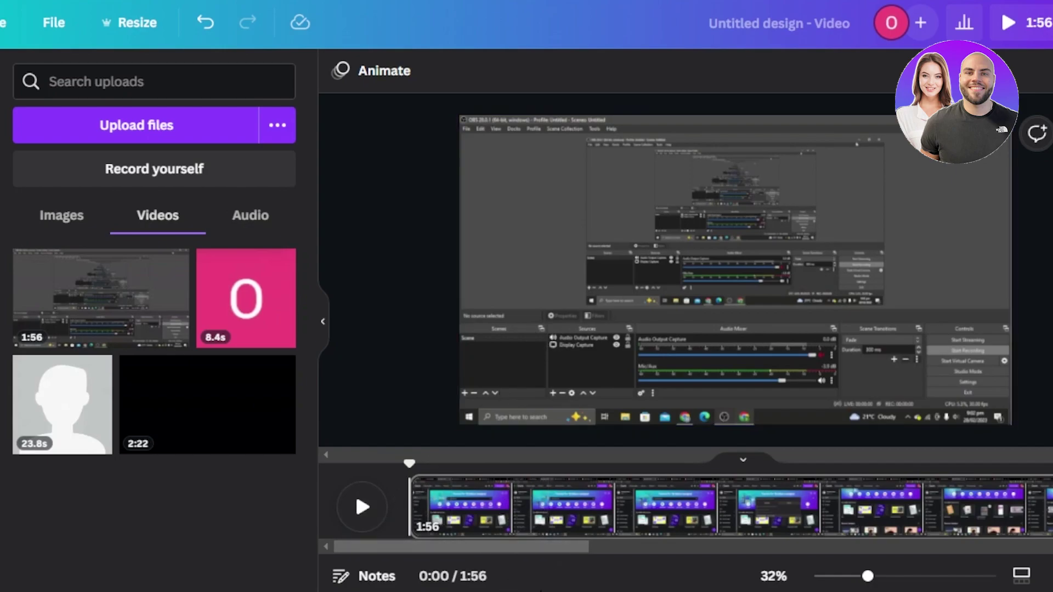
click(361, 507)
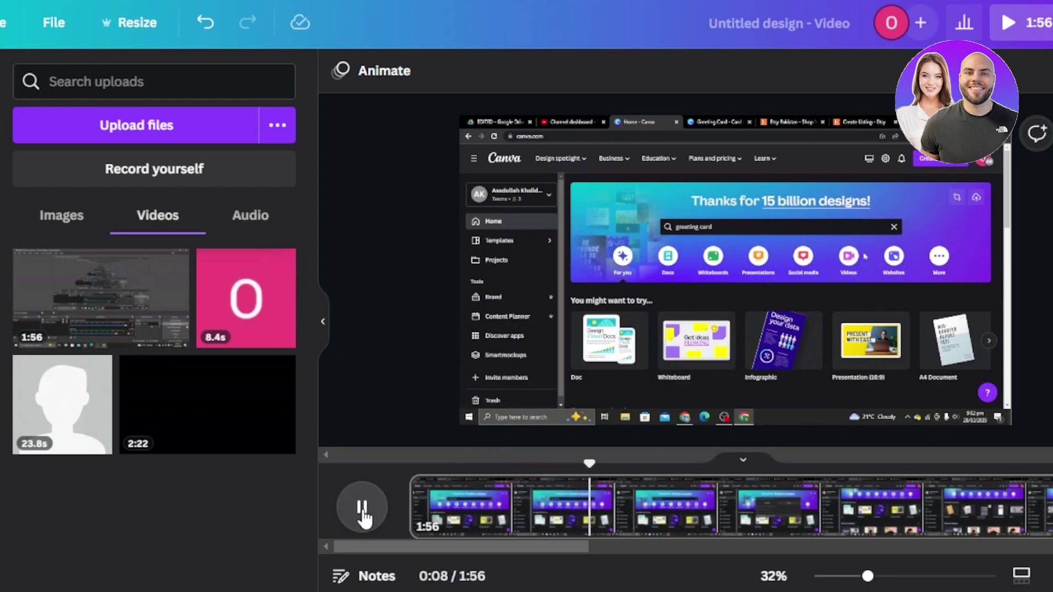
click(362, 510)
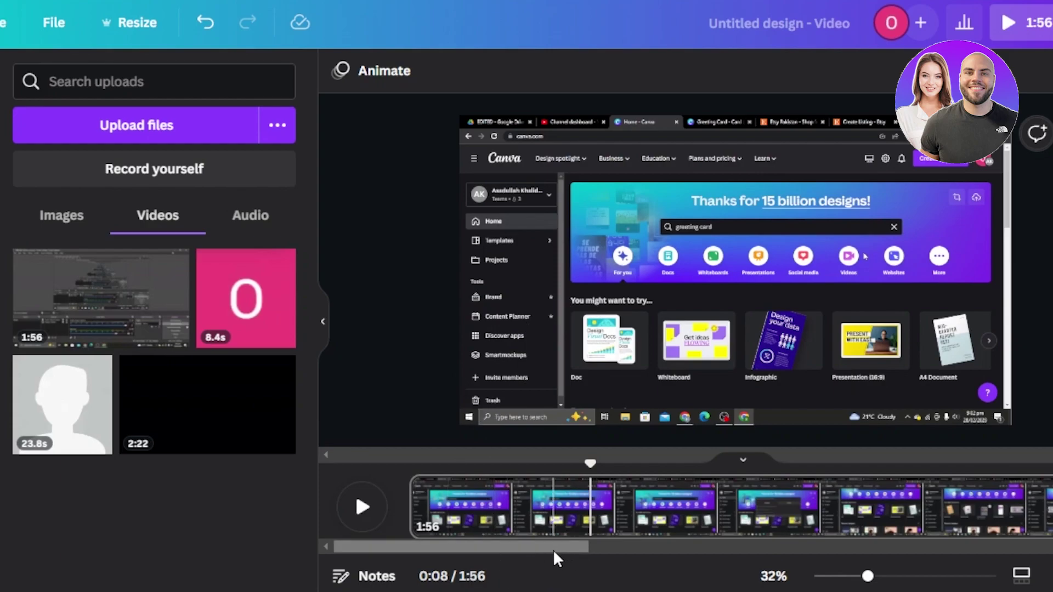
drag(552, 549, 482, 552)
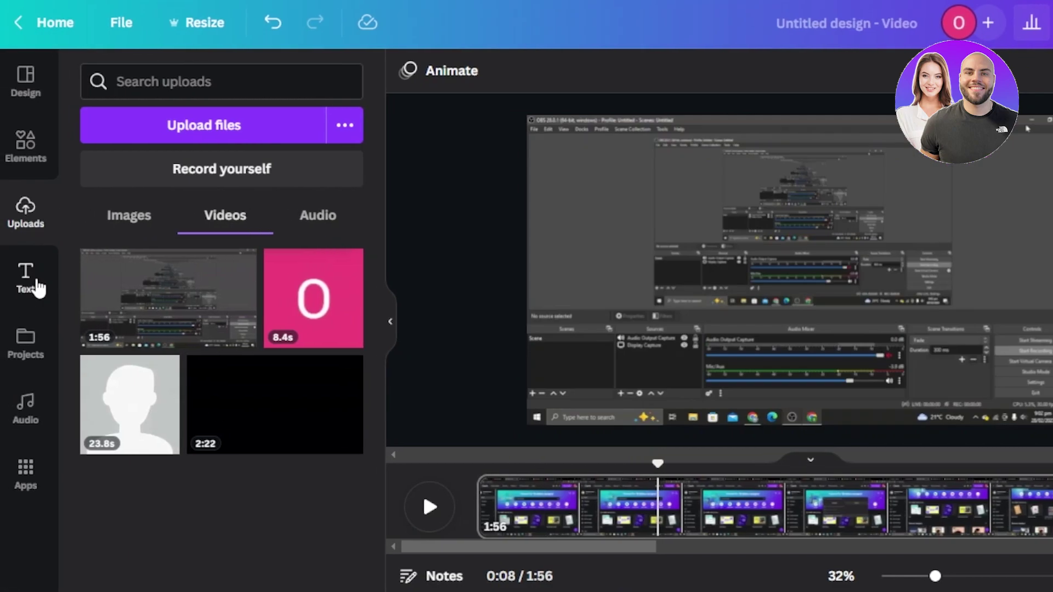
Add an 'Add a heading' text box and enlarge it from size 92 to 107
click(37, 285)
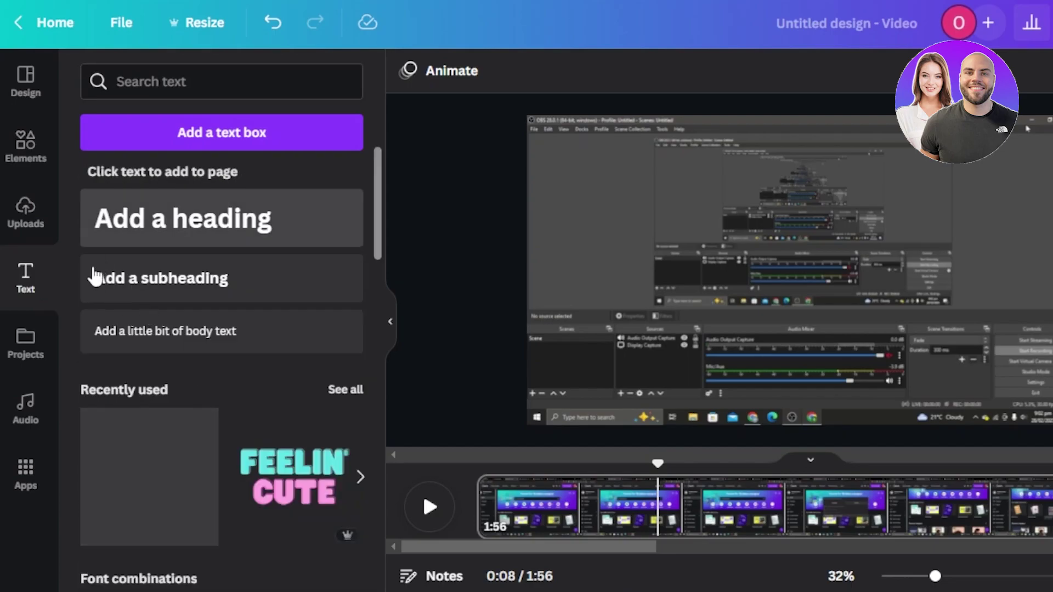
click(196, 237)
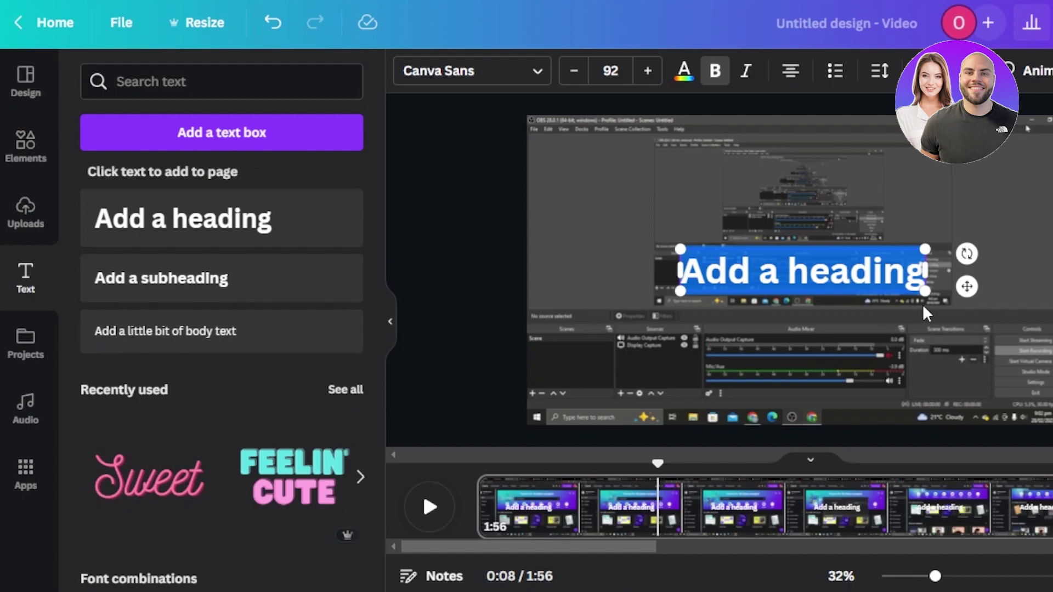
drag(931, 295, 1012, 275)
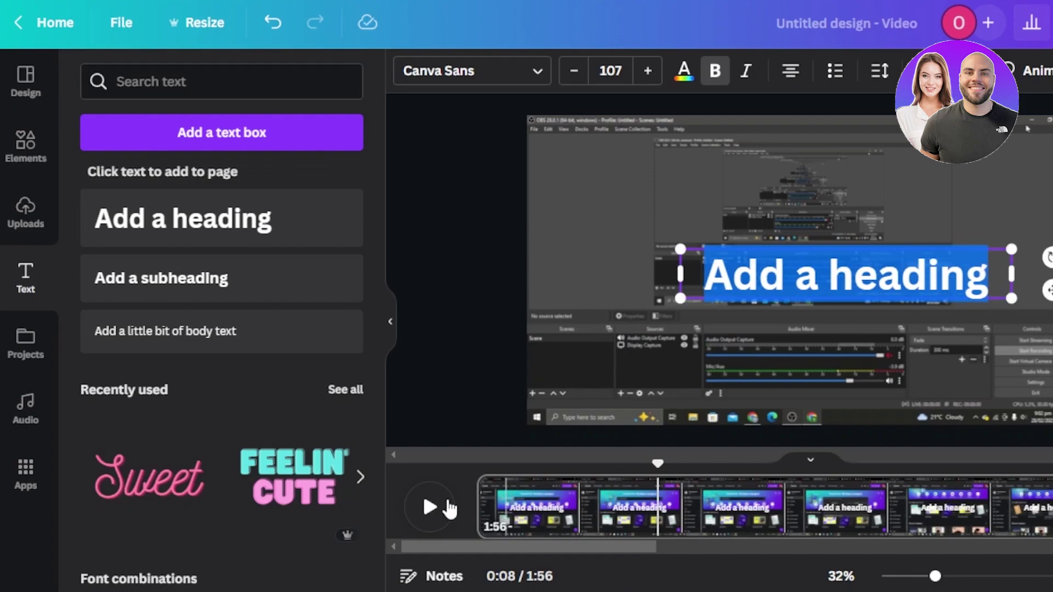
Preview the heading over the clip from 0:02, then delete it
drag(661, 461, 523, 453)
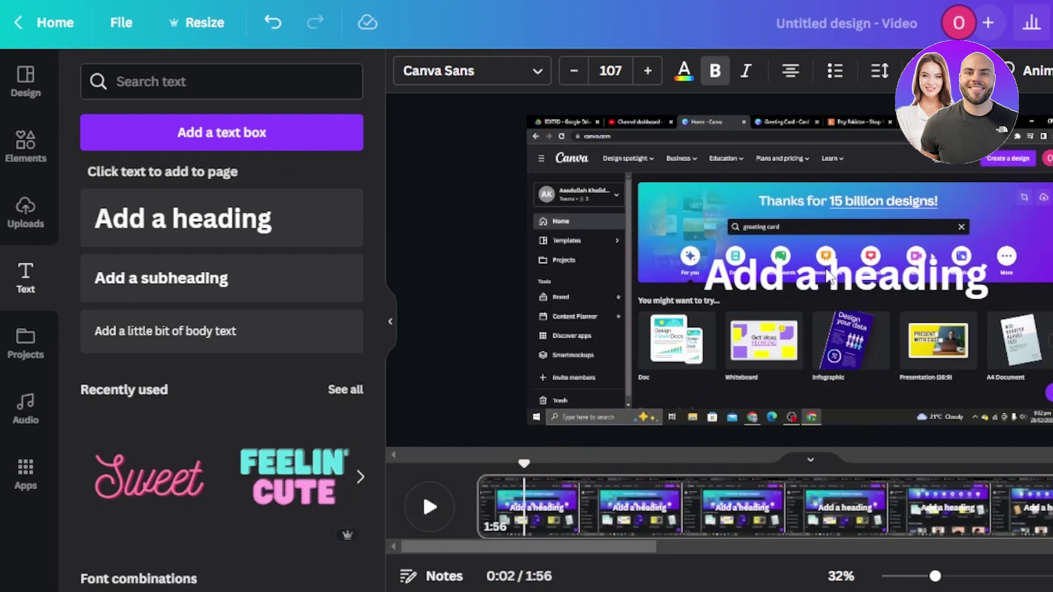
double_click(830, 276)
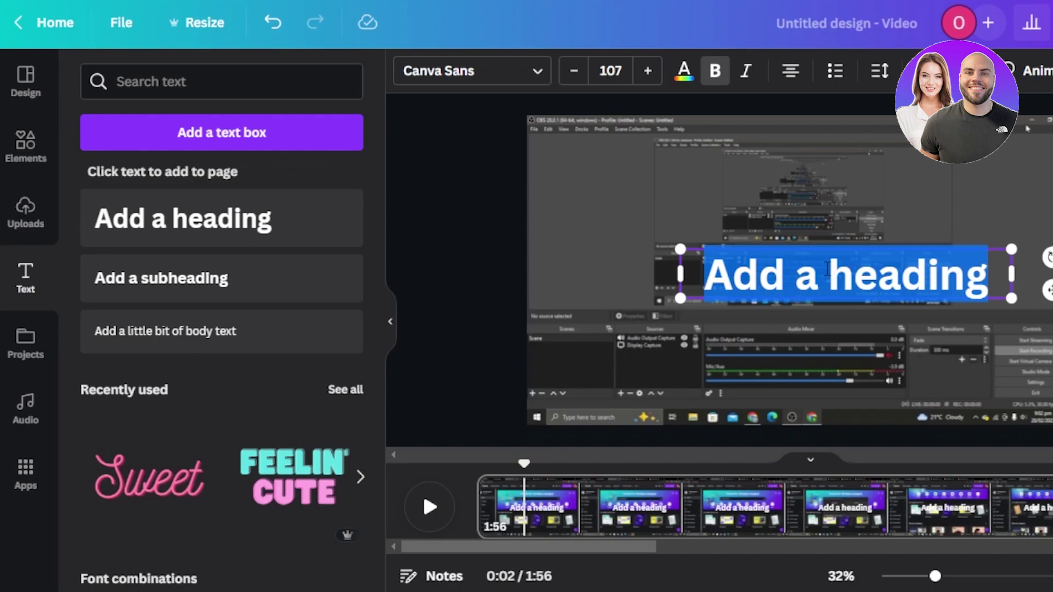
click(442, 510)
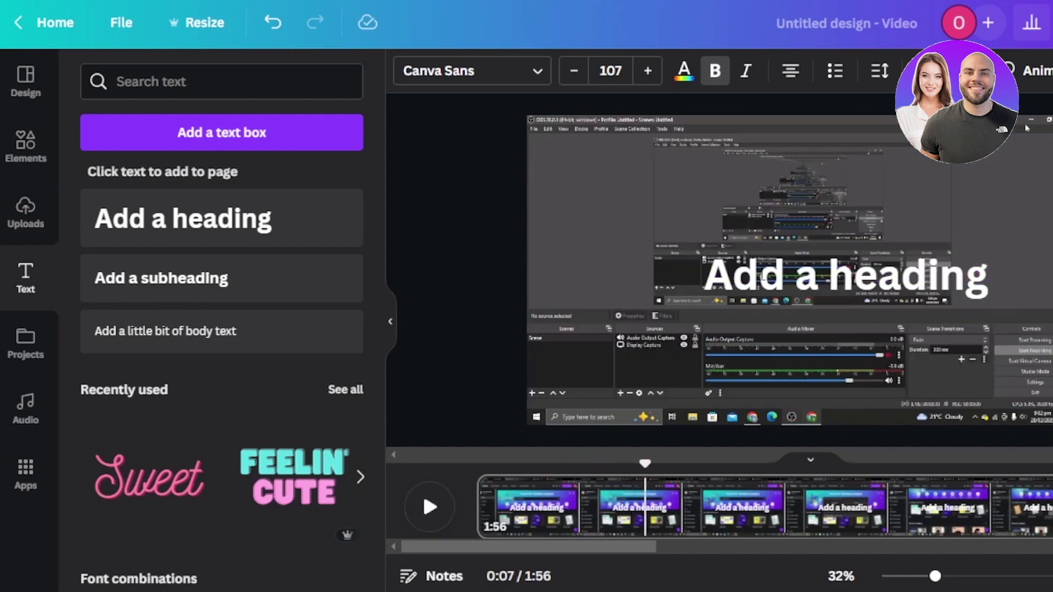
double_click(821, 286)
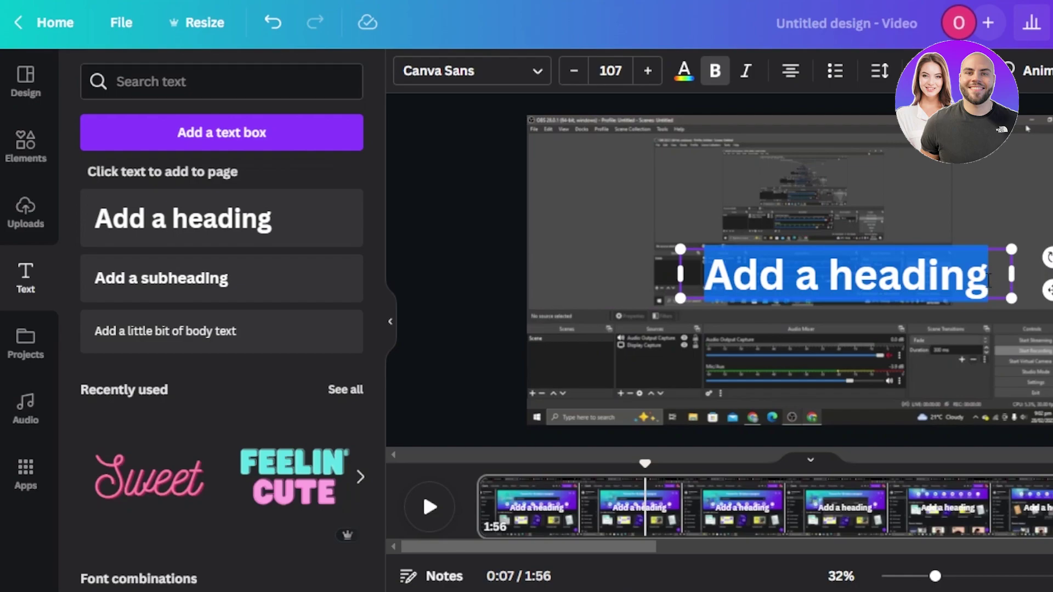
key(Delete)
Add a fresh heading reading 'IN THIS VIDEO, I WILL SHOW YOU HOW TO CREATE A LOGO ON CANVA' at size 54.1, moved up over the video
click(176, 235)
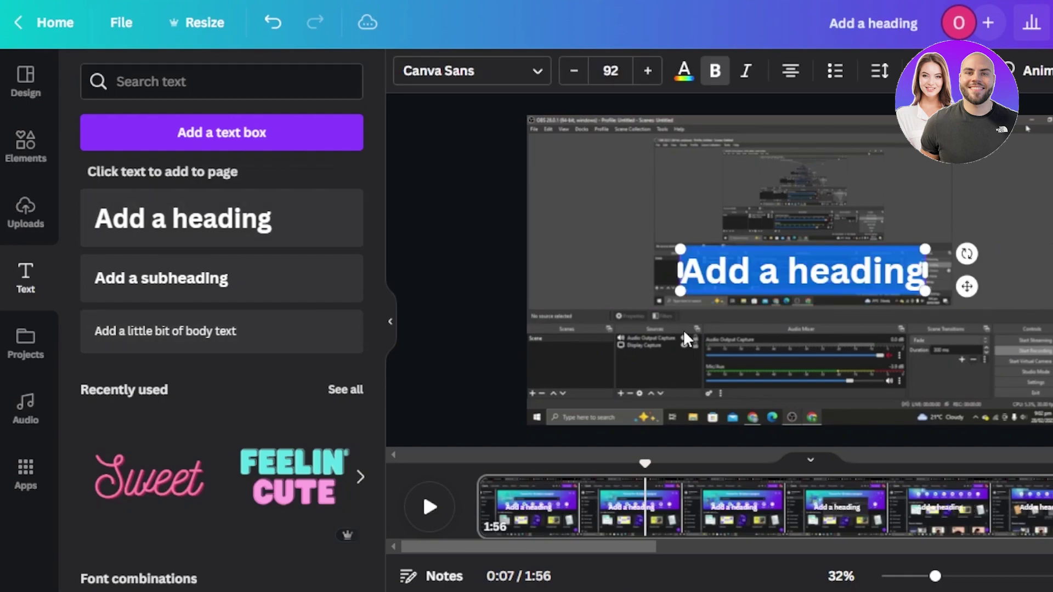
drag(929, 267, 957, 269)
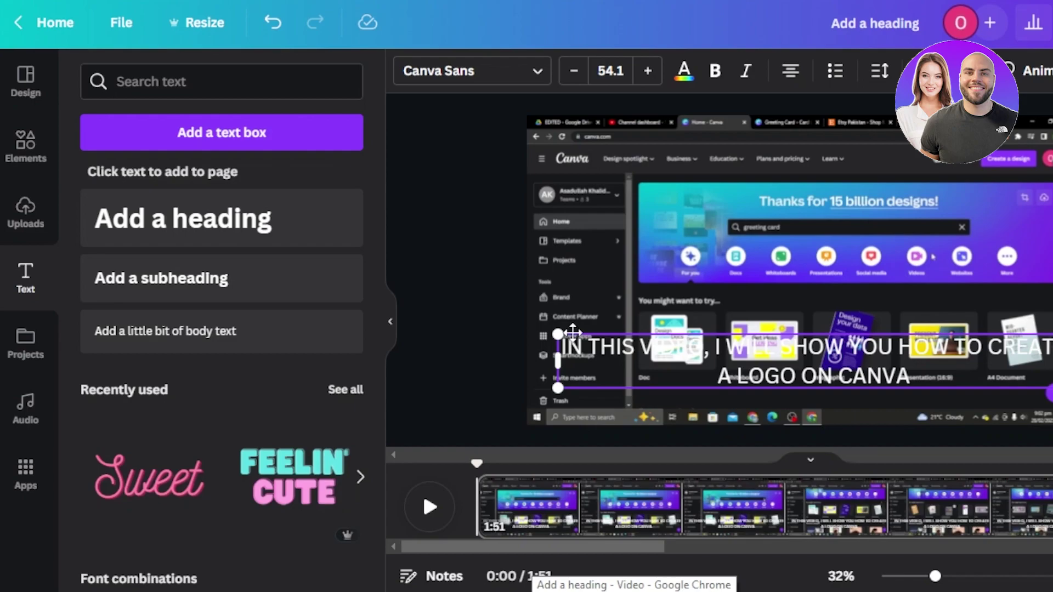
drag(573, 332, 572, 236)
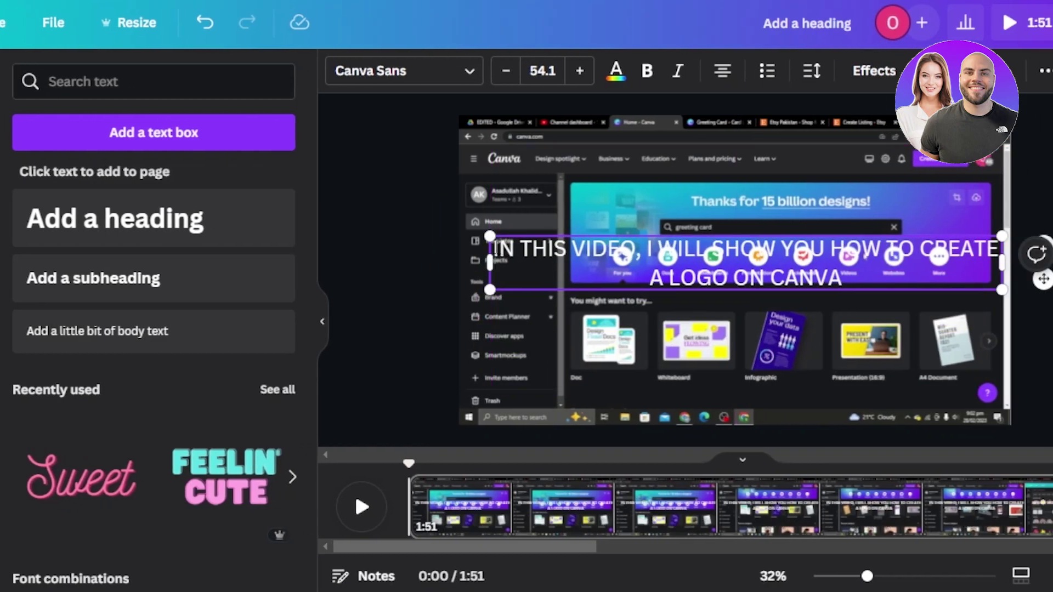
drag(495, 248, 868, 271)
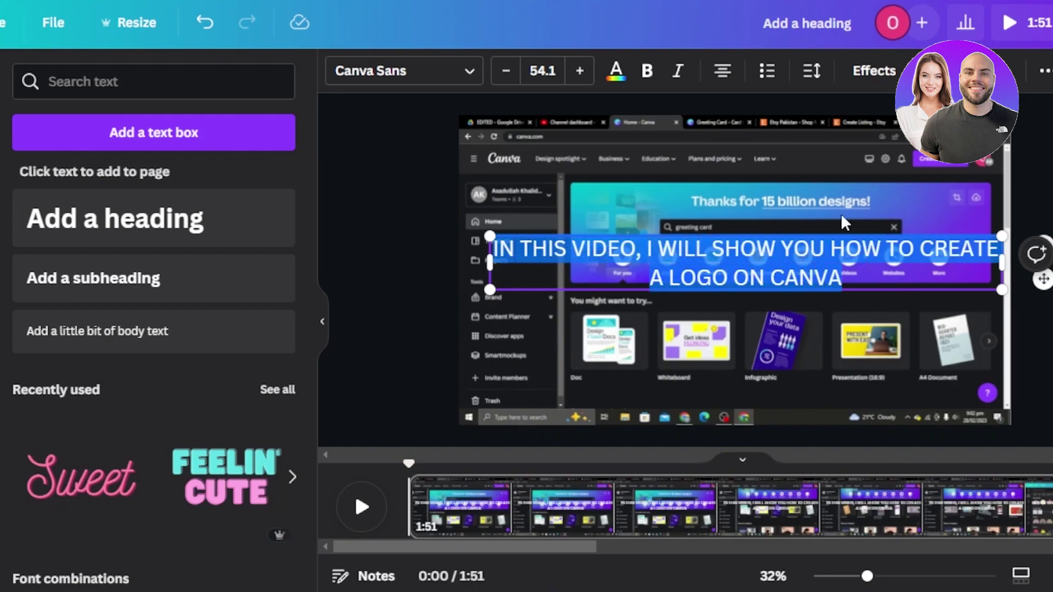
Reduce the caption's line spacing from 1.4 to 1.16 and make it bold
click(812, 71)
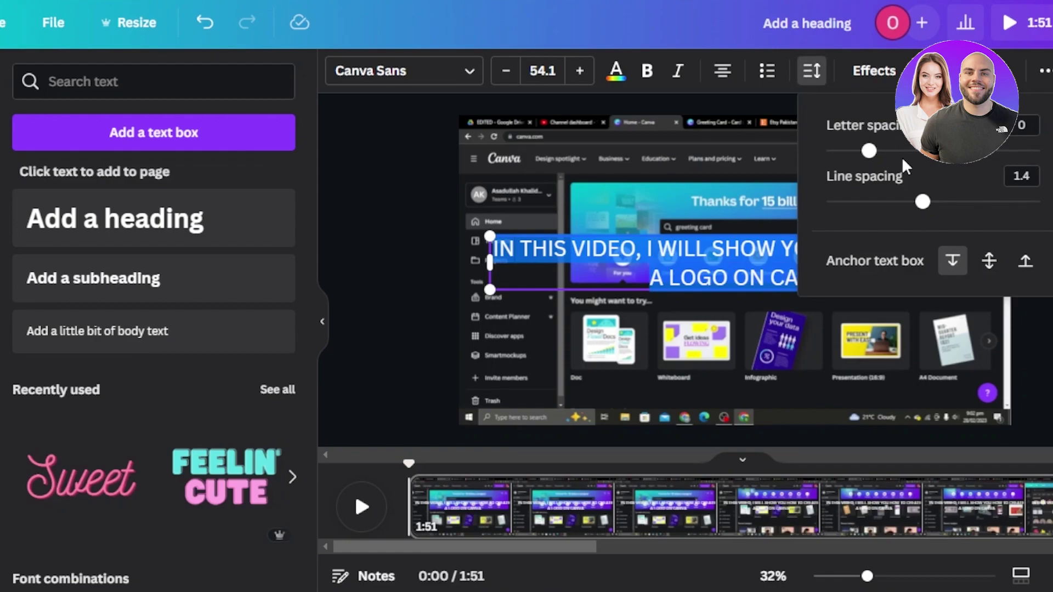
drag(923, 204, 898, 206)
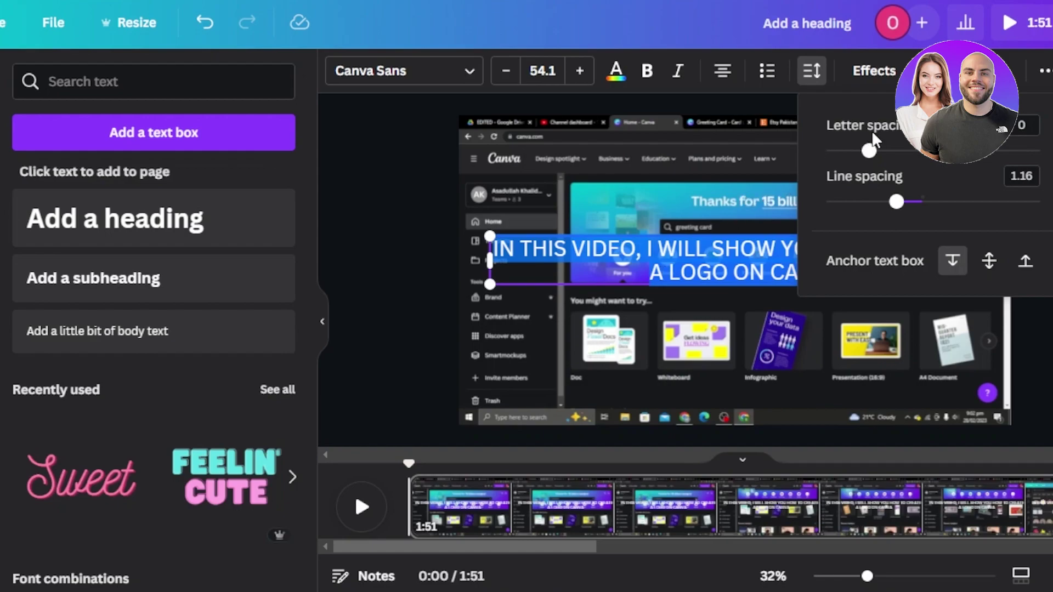
click(648, 72)
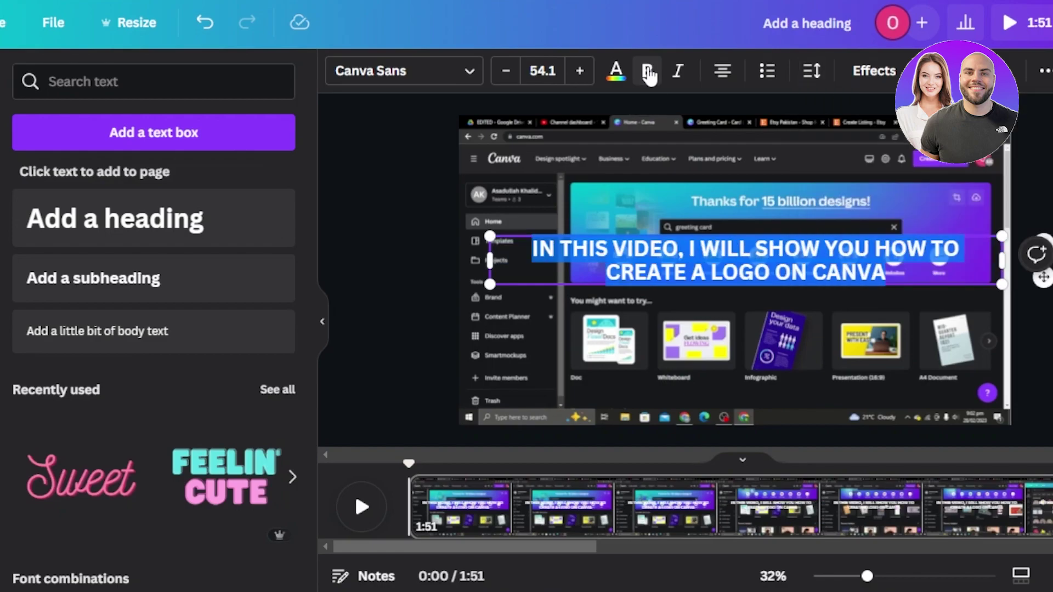
Colour the caption text yellow #FFCC00 and reselect all of its text
click(617, 74)
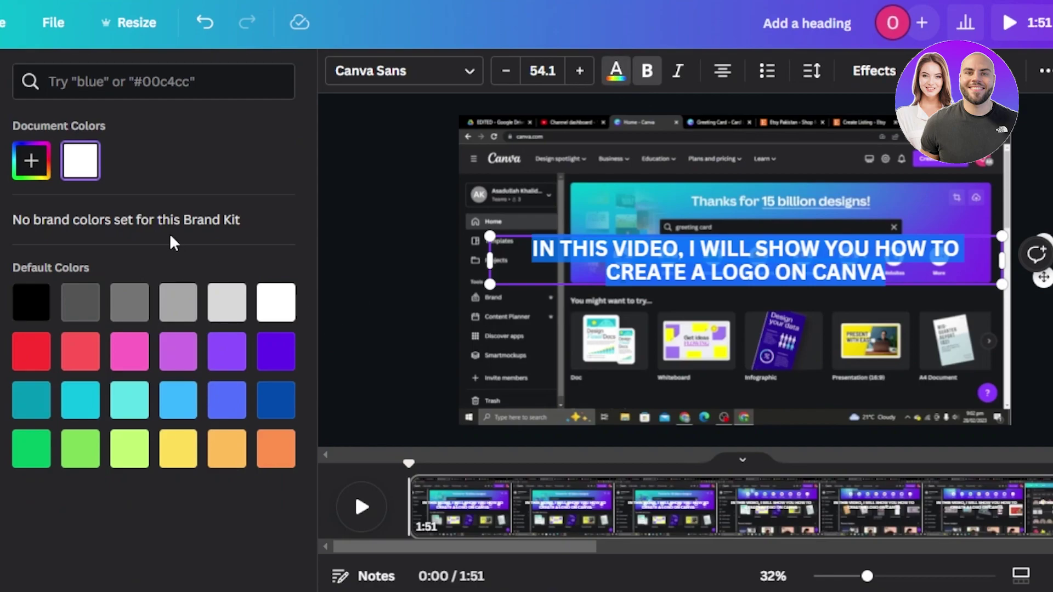
click(187, 454)
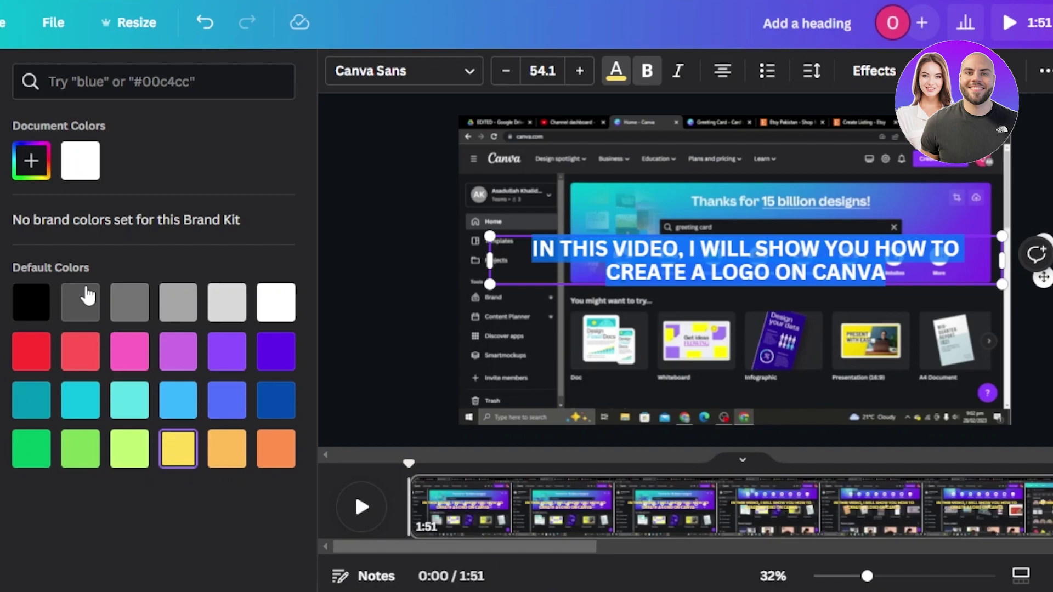
click(32, 170)
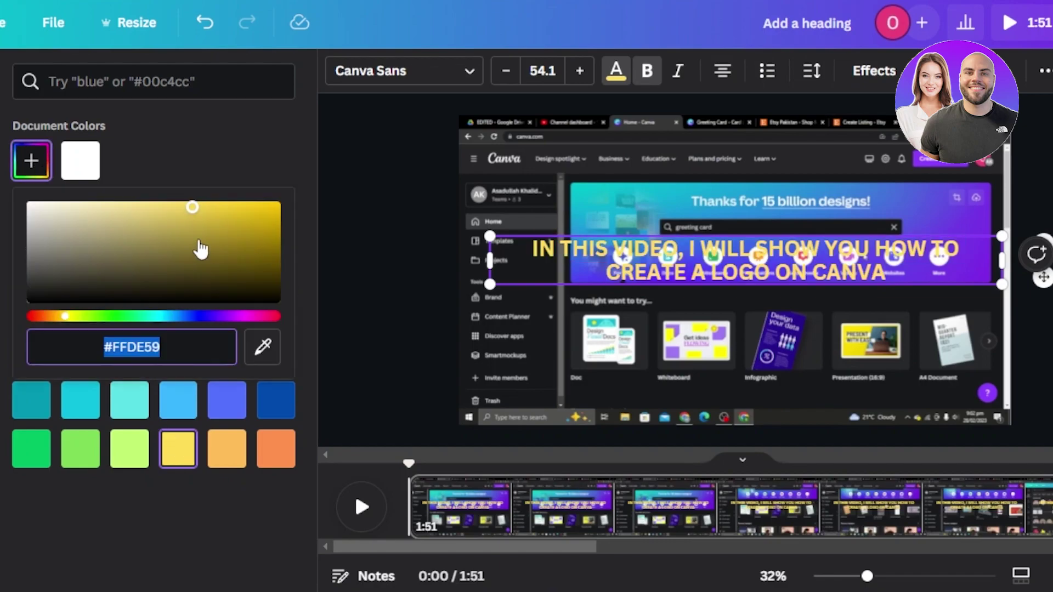
drag(192, 208, 294, 192)
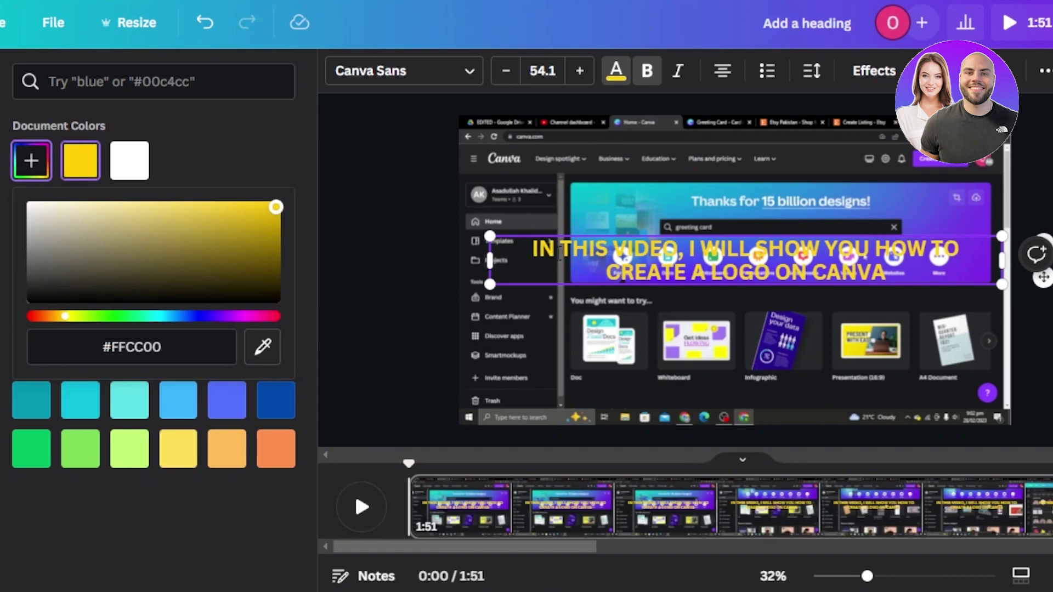
key(Escape)
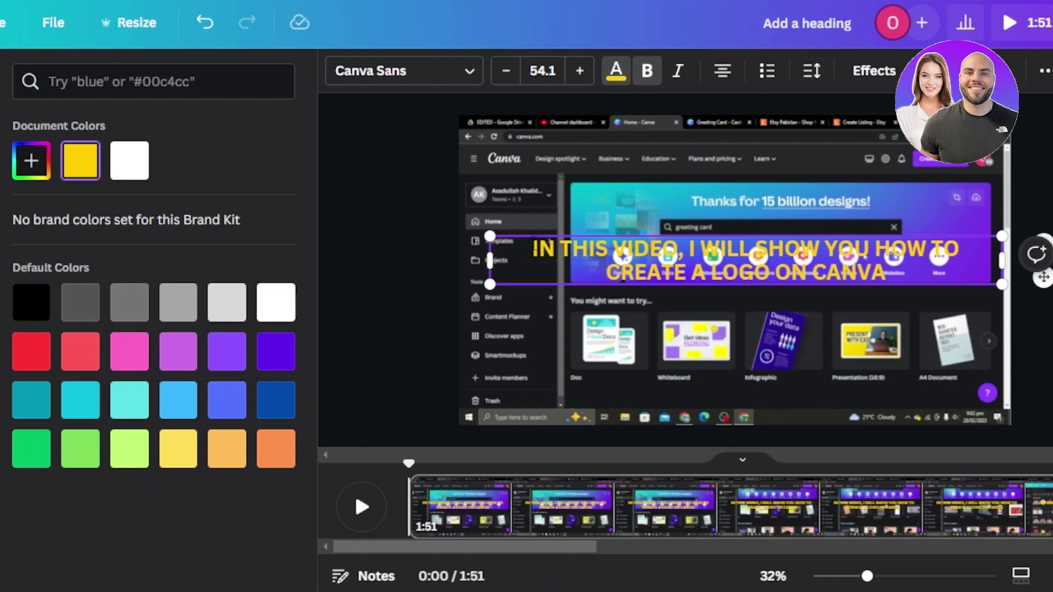
drag(531, 249, 911, 275)
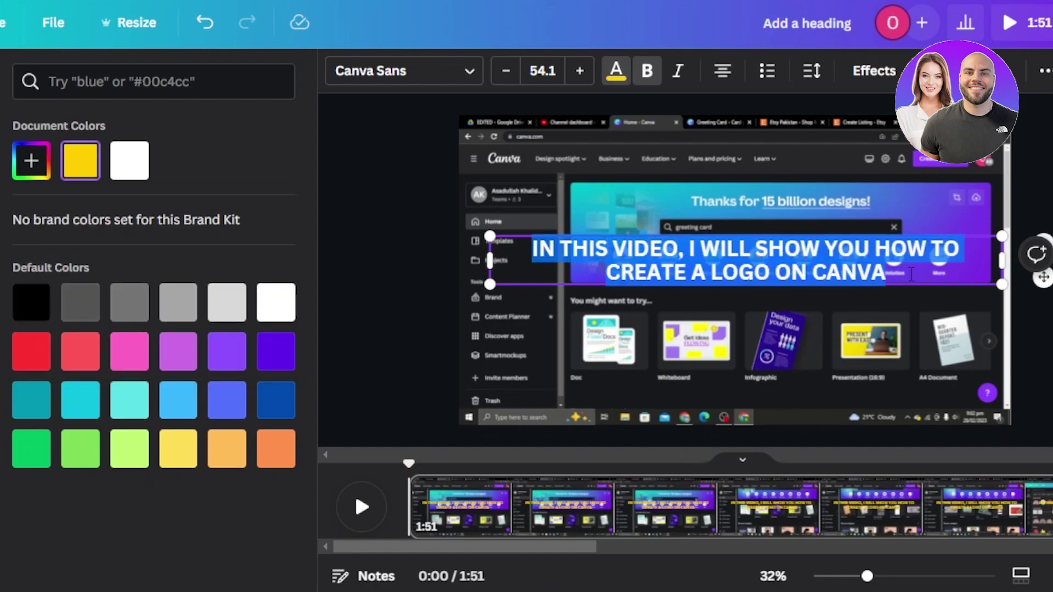
Give the caption a Background effect with roundness 16 and spread 59
click(874, 71)
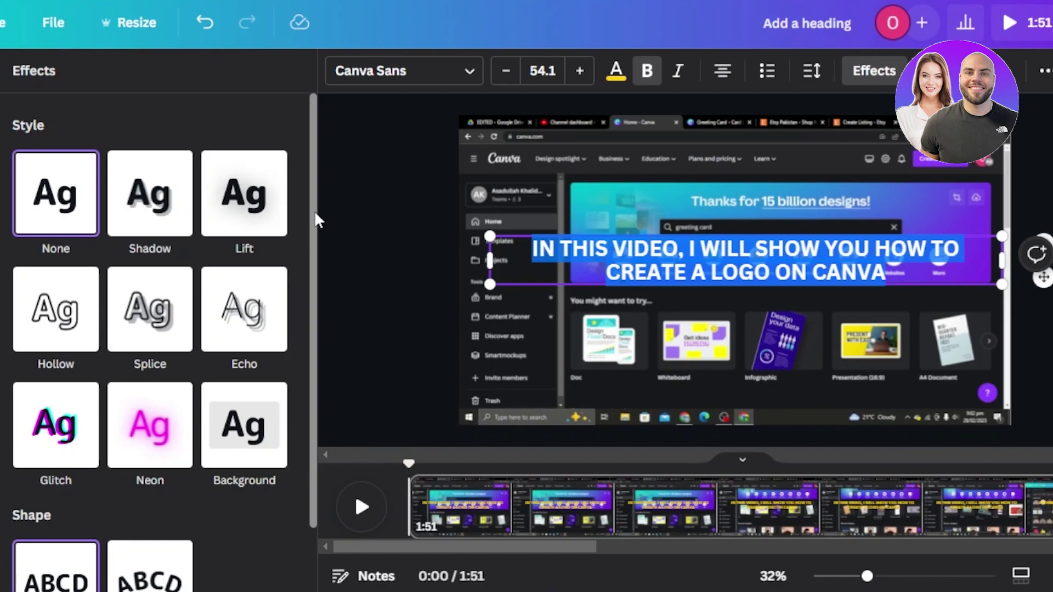
drag(315, 209, 311, 291)
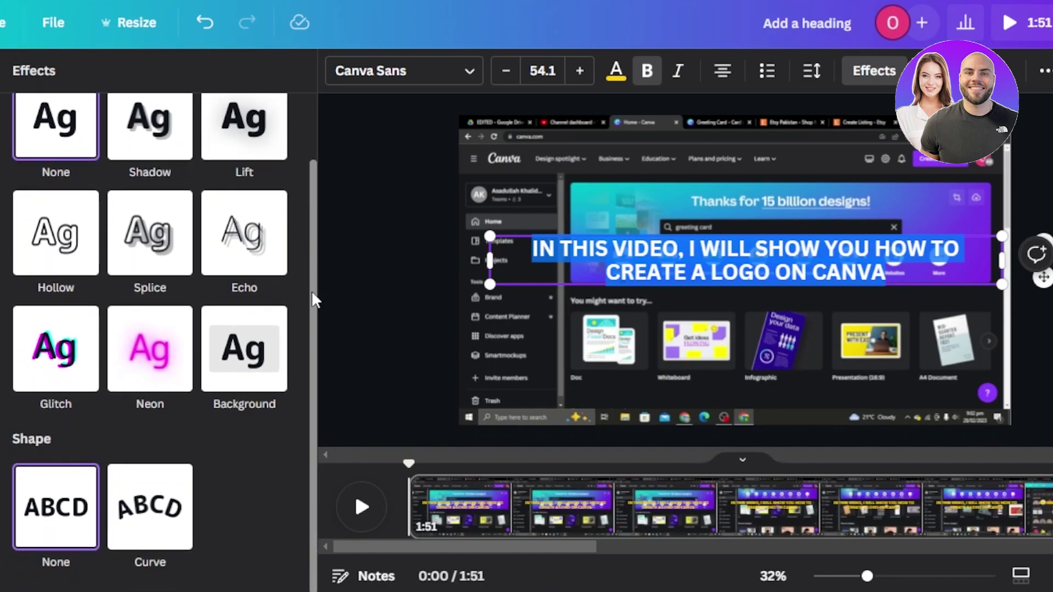
click(260, 354)
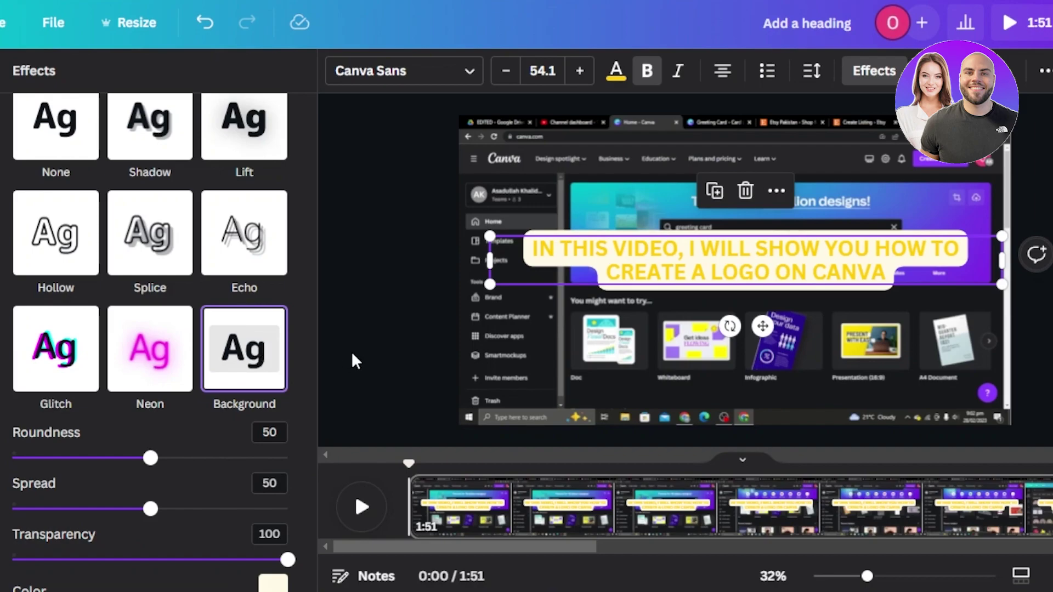
drag(312, 298, 312, 406)
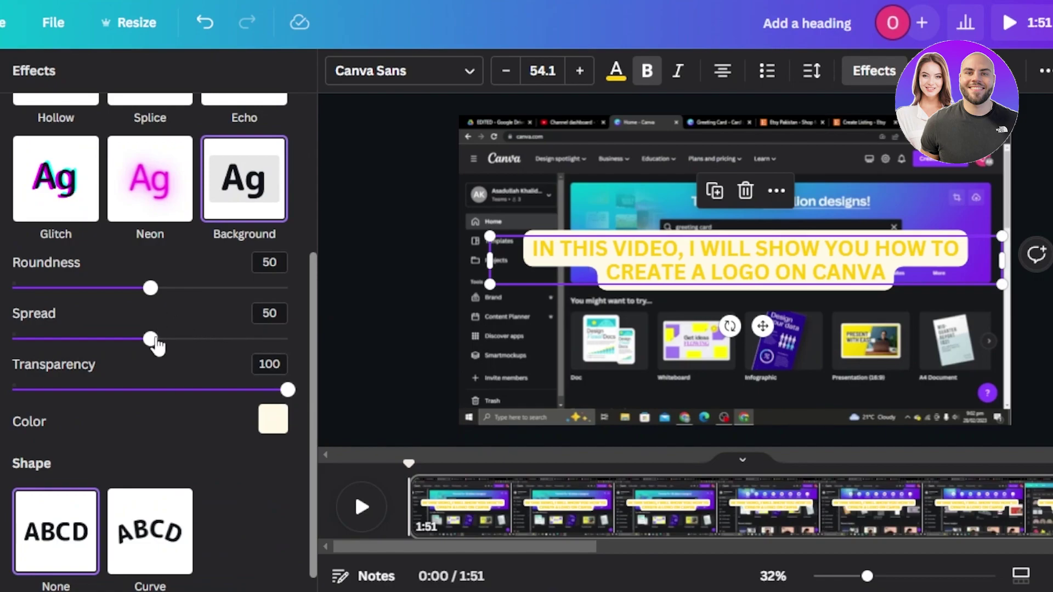
drag(169, 299, 56, 290)
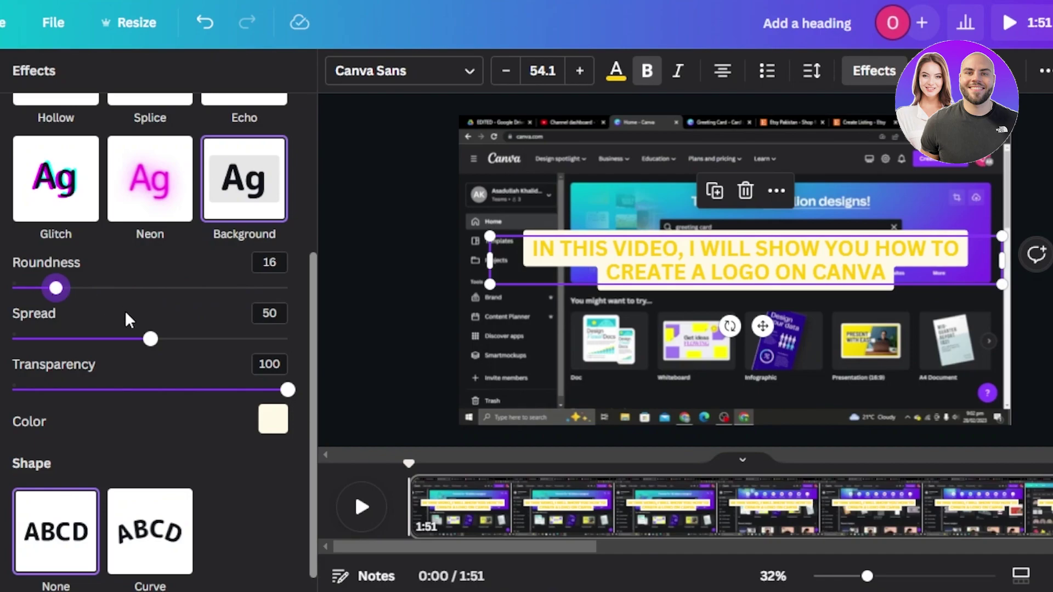
mouse_move(170, 344)
mouse_down()
mouse_move(194, 341)
mouse_move(177, 347)
mouse_up()
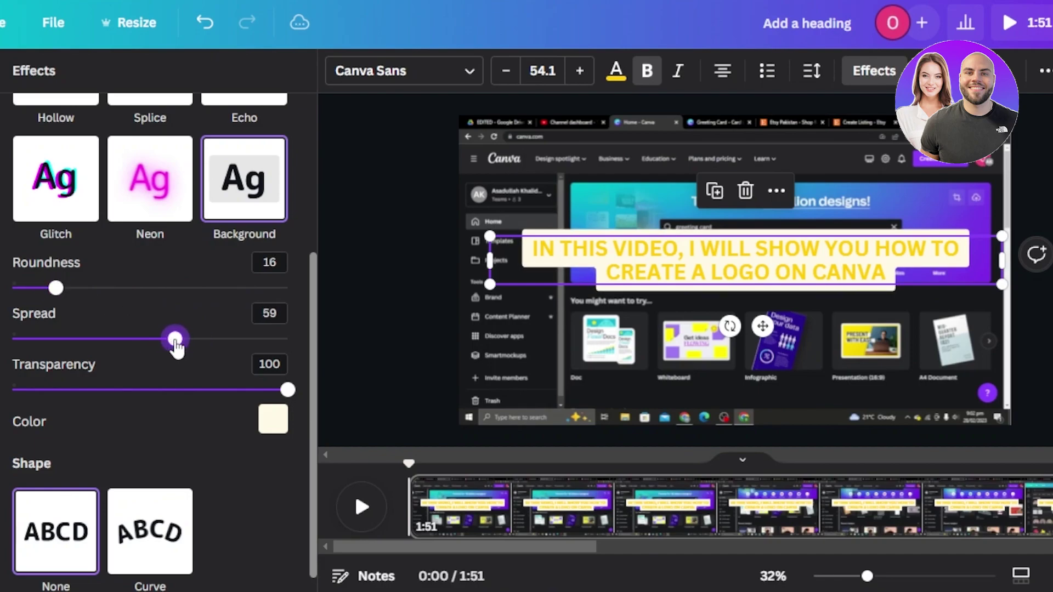
Change the caption background colour from cream to white
click(277, 427)
click(128, 165)
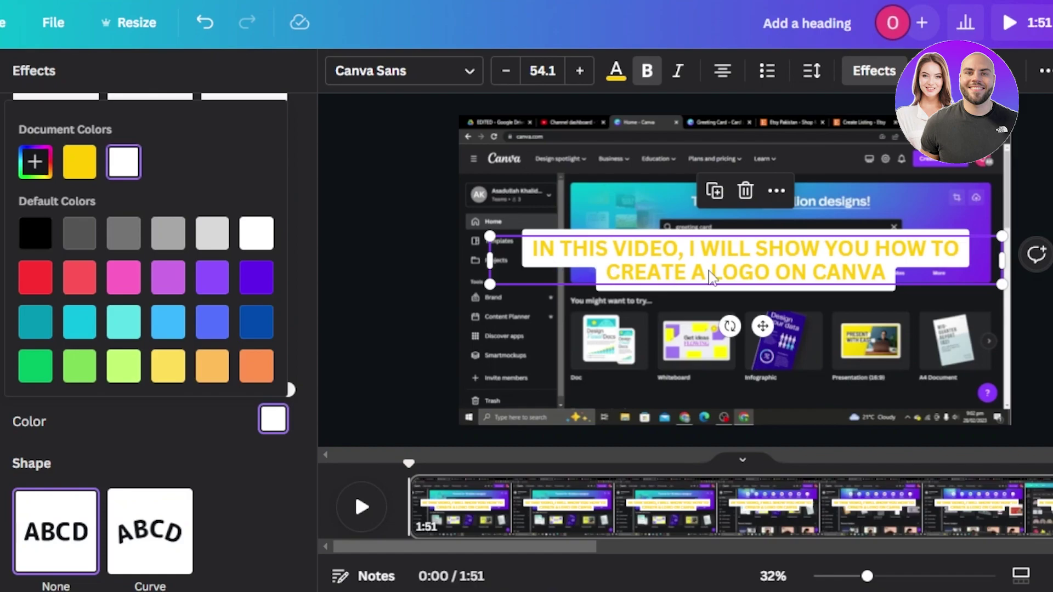
click(1002, 260)
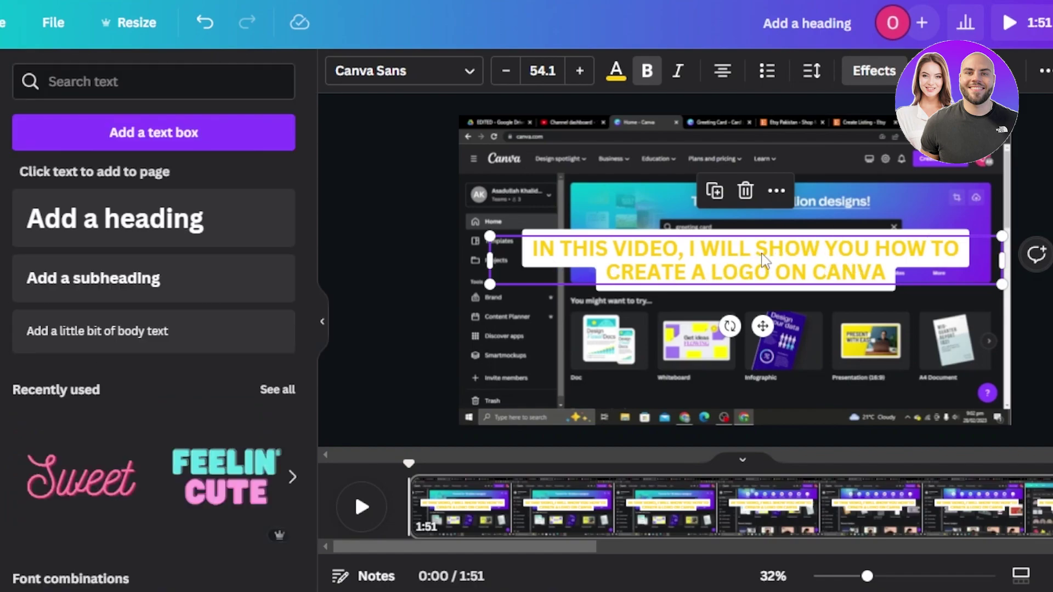
Shrink the caption to size 44, place it along the bottom of the frame, and select its text
drag(766, 319, 763, 416)
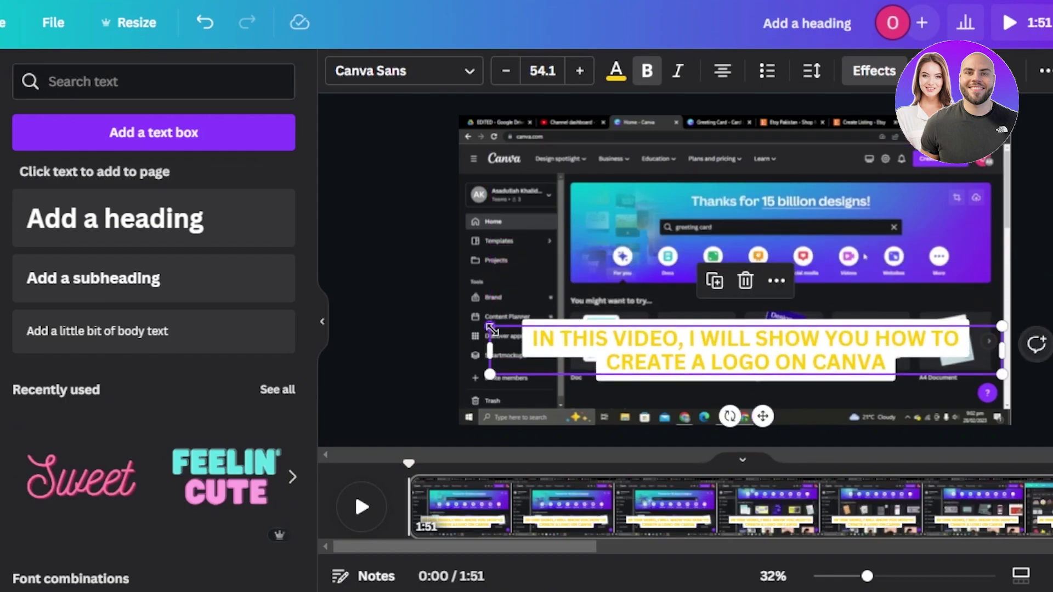
drag(492, 330, 594, 365)
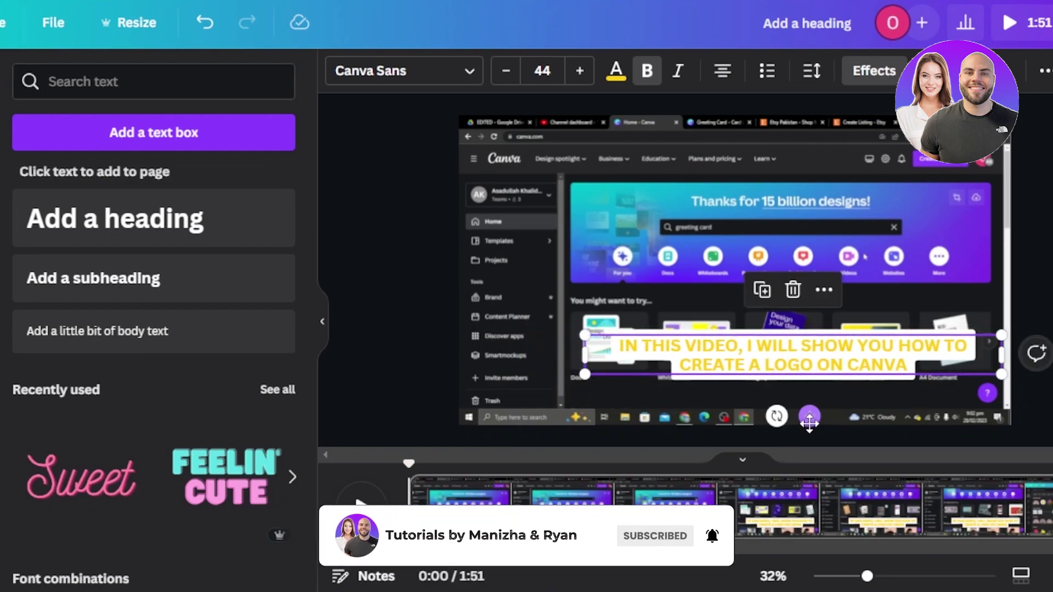
drag(811, 424, 771, 443)
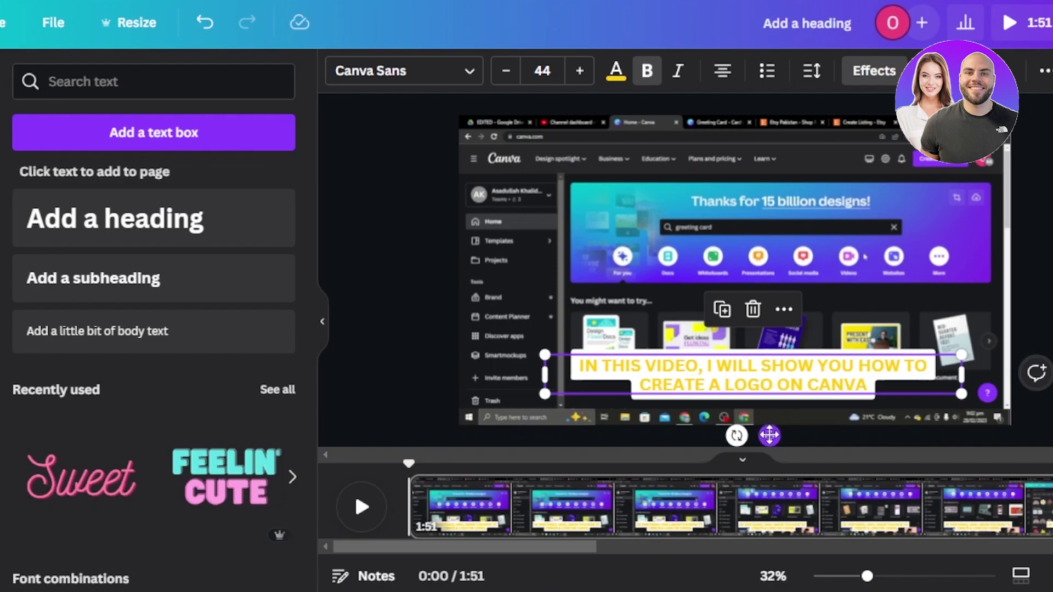
drag(770, 436, 778, 459)
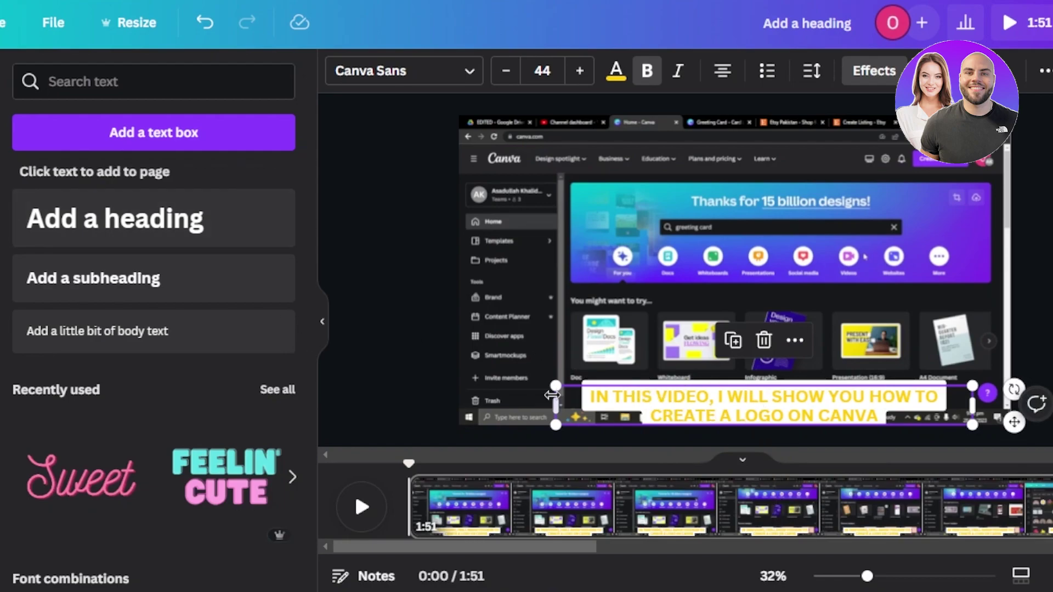
click(592, 403)
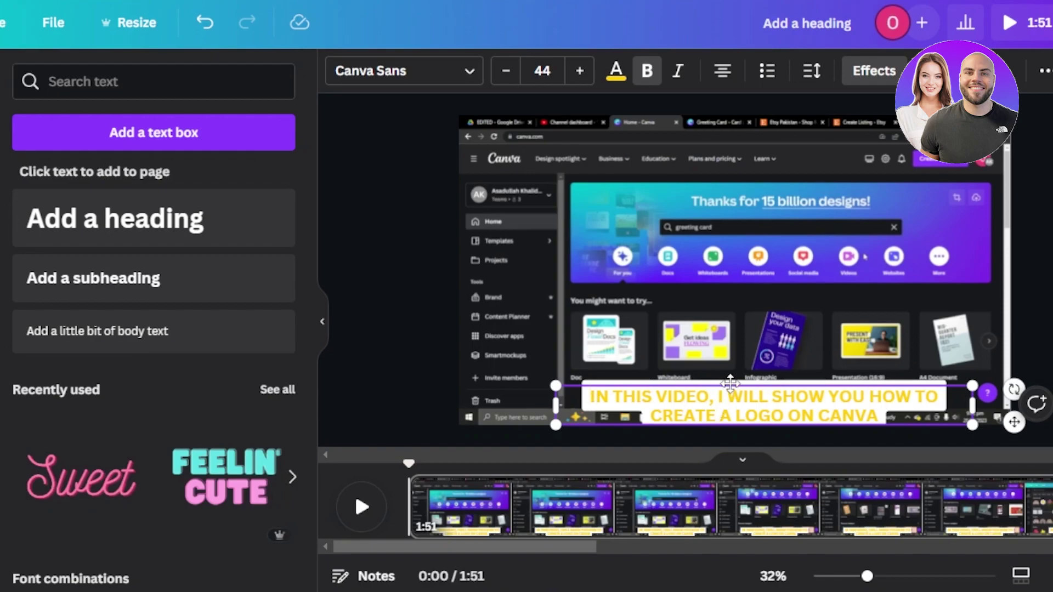
drag(730, 385, 731, 374)
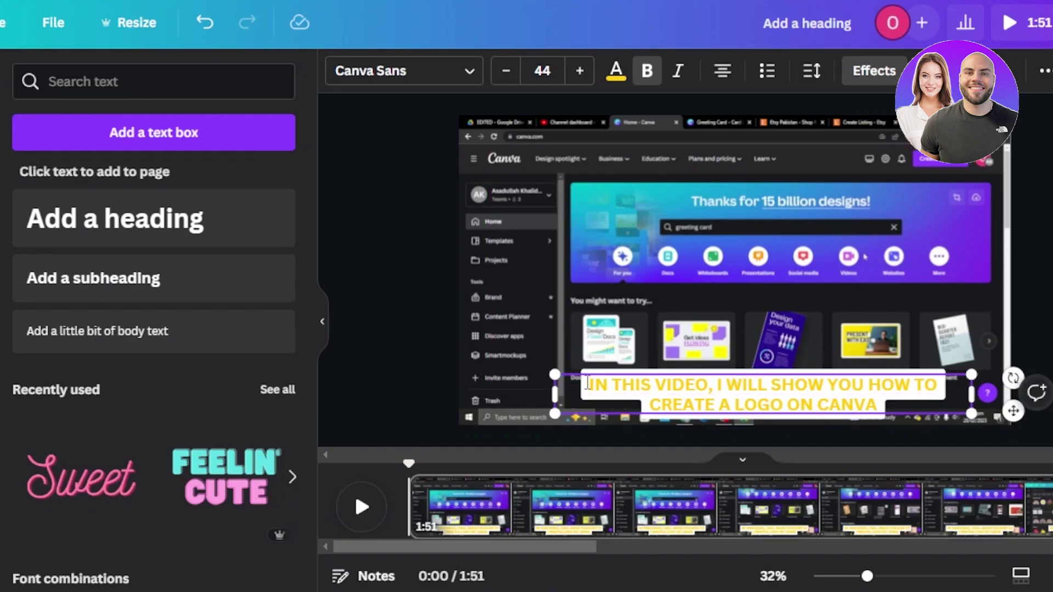
drag(587, 383, 880, 404)
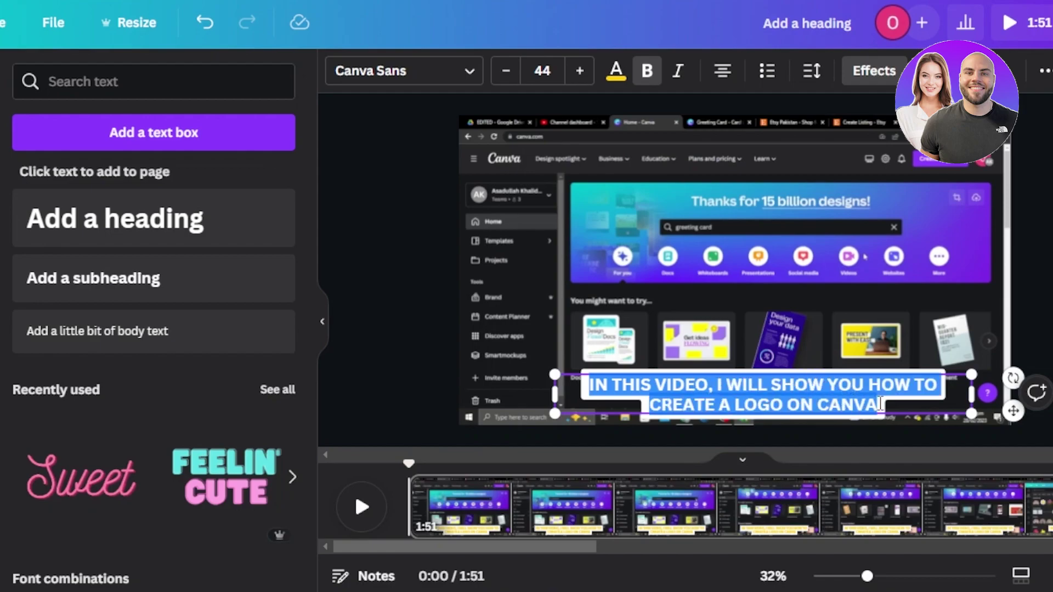
Recolour the caption text a brighter yellow from the custom colour picker
click(616, 71)
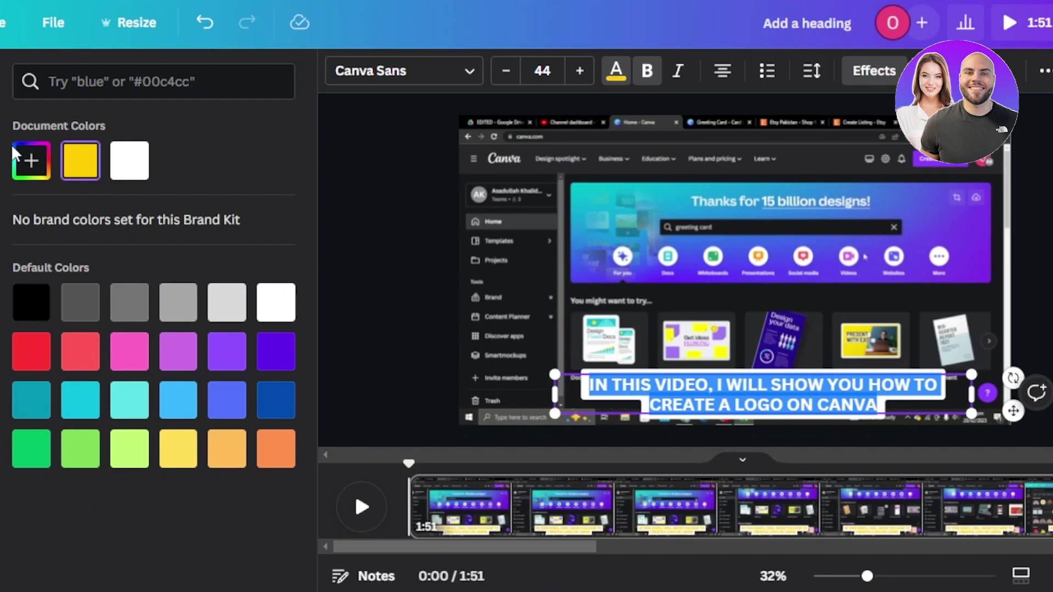
click(33, 159)
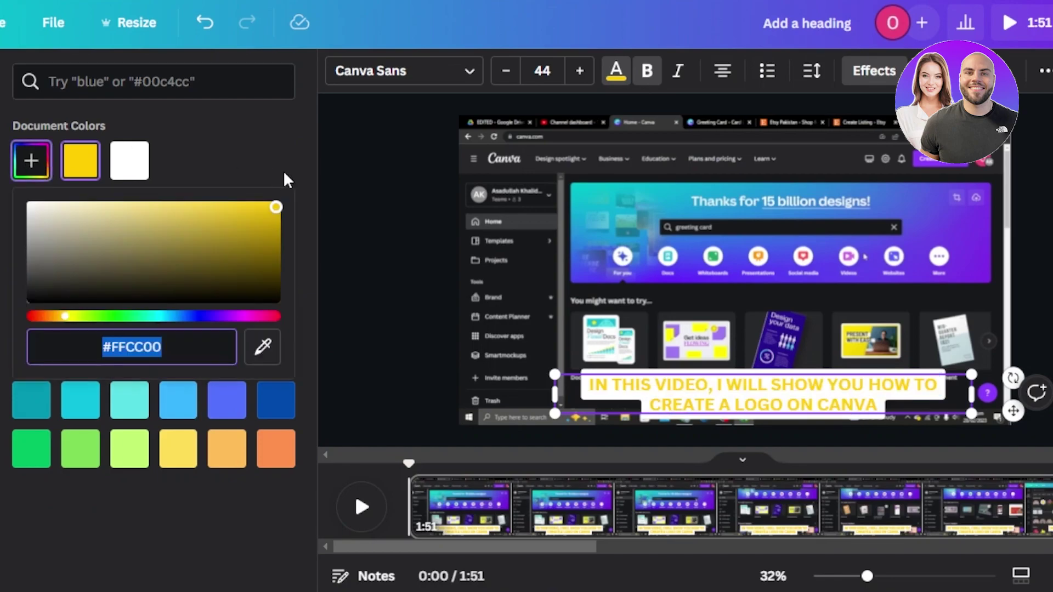
click(276, 208)
click(322, 321)
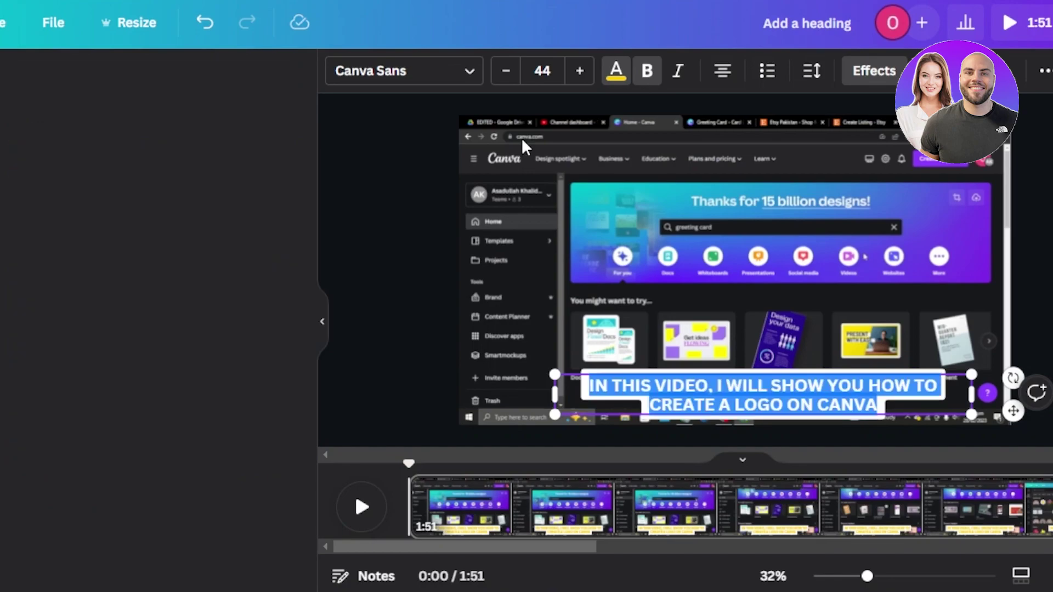
Remove the caption's white background by setting its effect to None
click(875, 77)
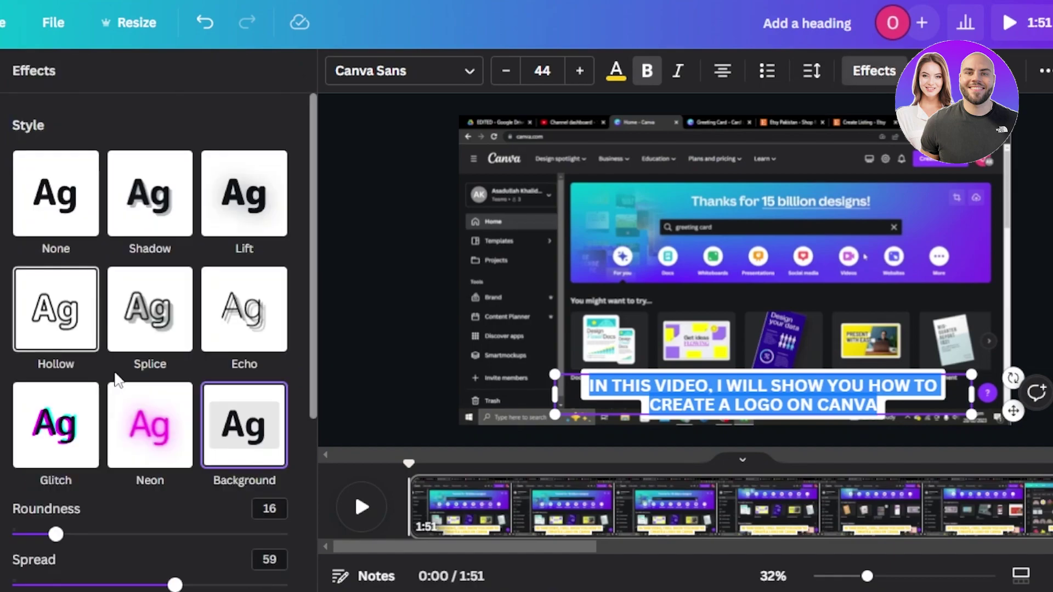
scroll(311, 388, down, 5)
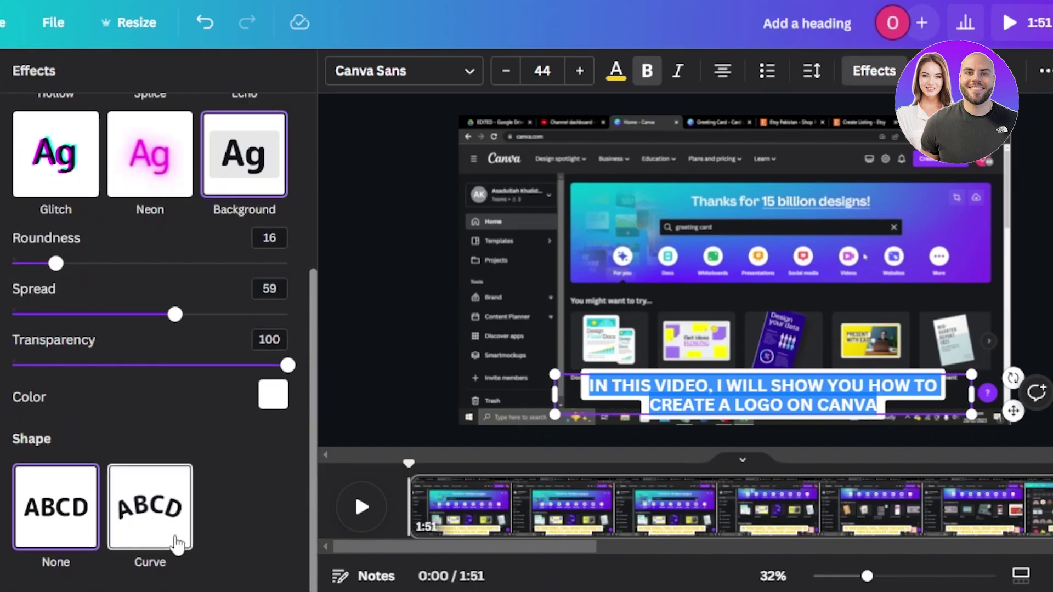
scroll(82, 384, up, 5)
click(54, 215)
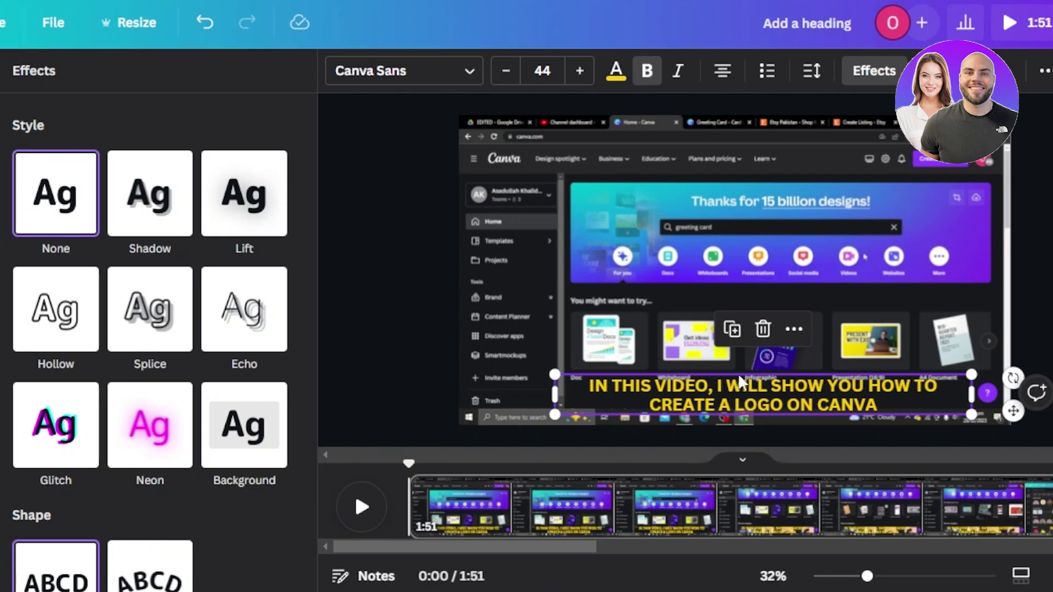
Nudge the caption slightly higher and preview it with playback
drag(741, 373, 740, 364)
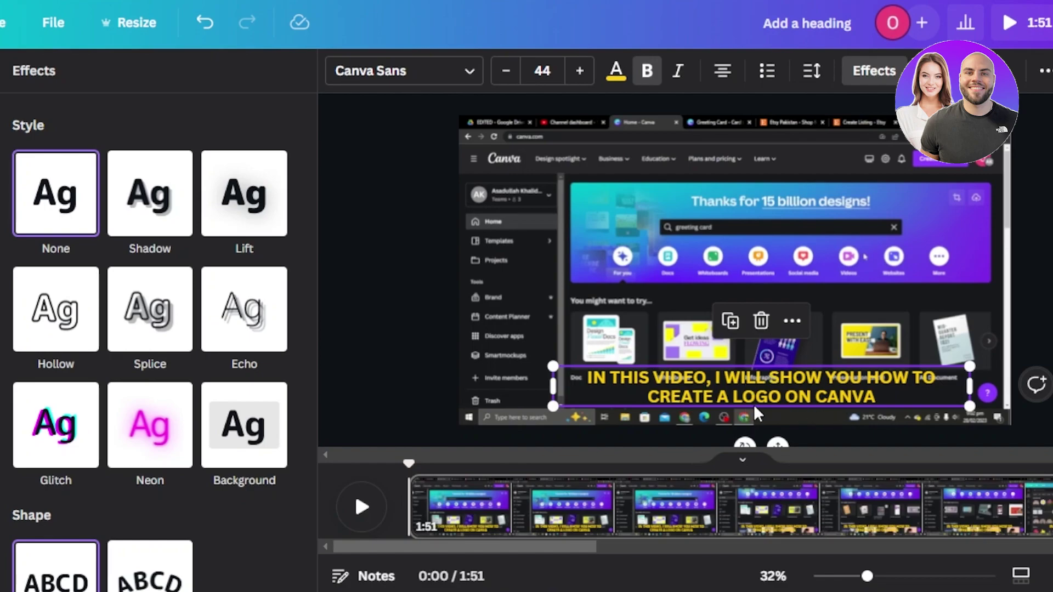
click(359, 506)
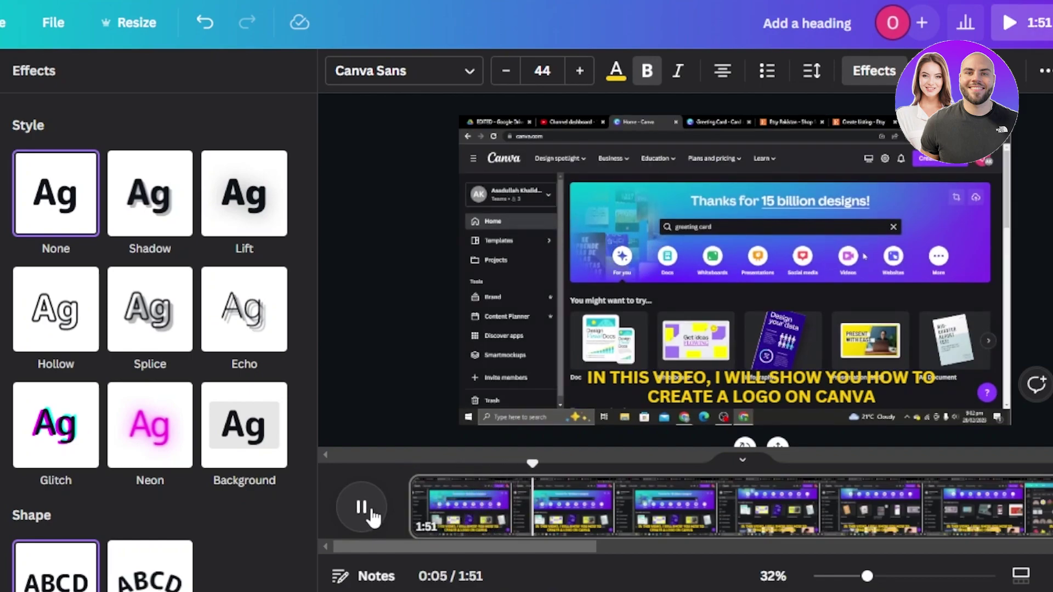
click(369, 513)
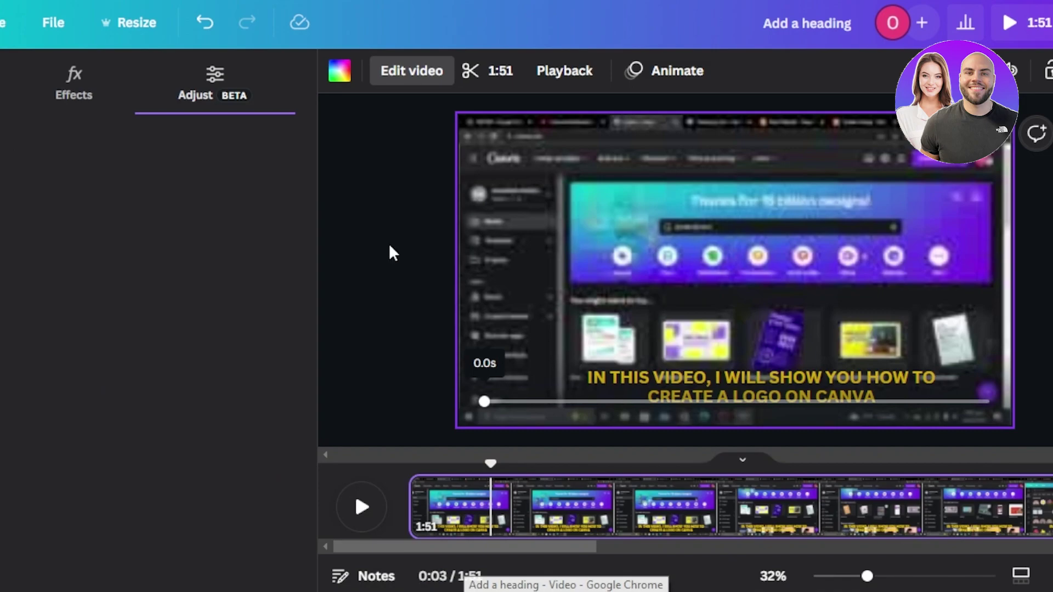
Close the video adjustment options and move the playhead to about 5 seconds
click(384, 237)
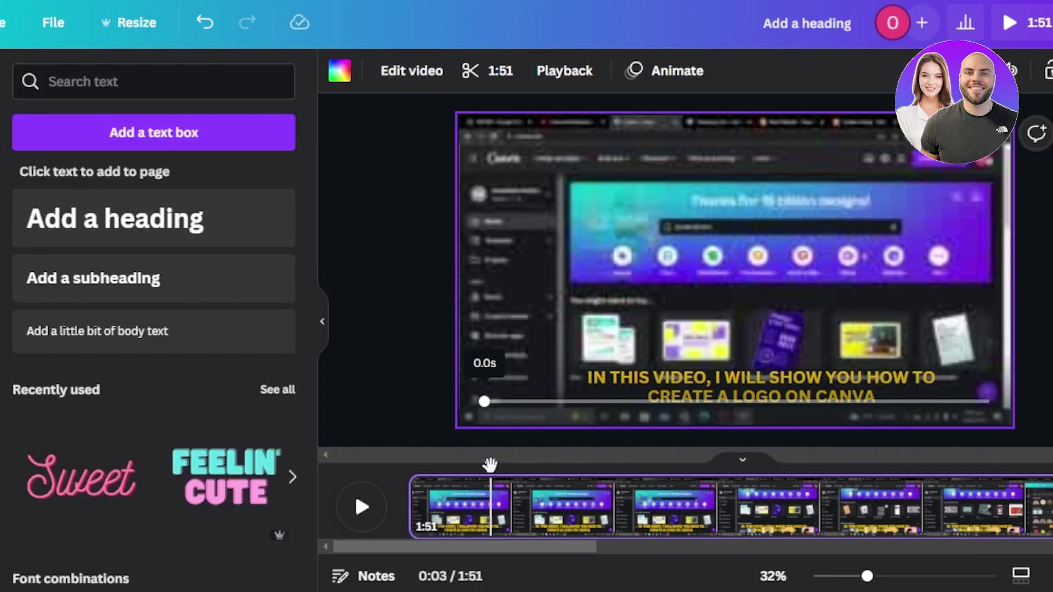
drag(489, 465, 519, 467)
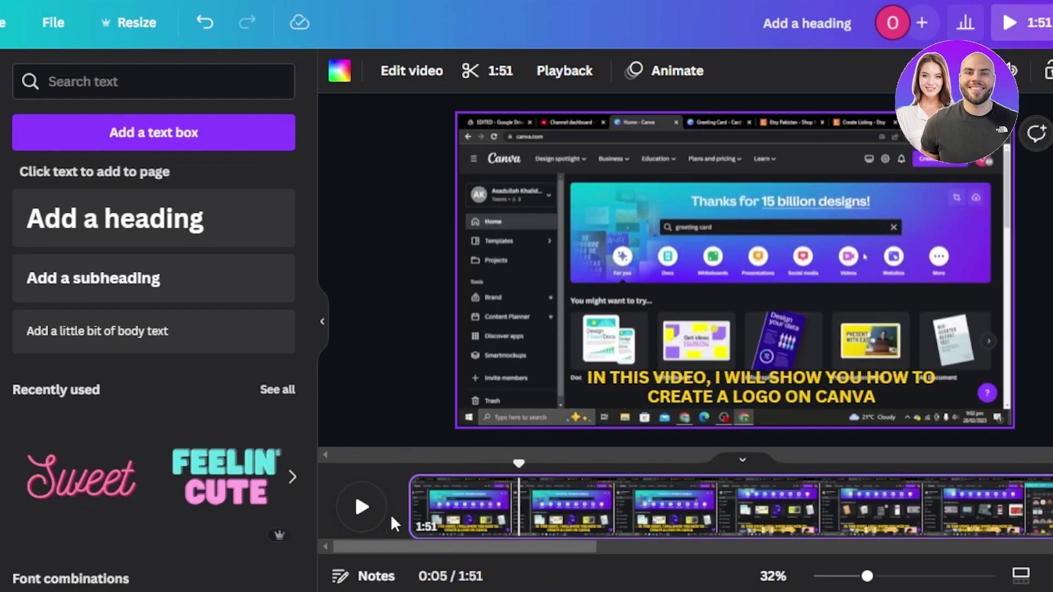
drag(485, 549, 449, 549)
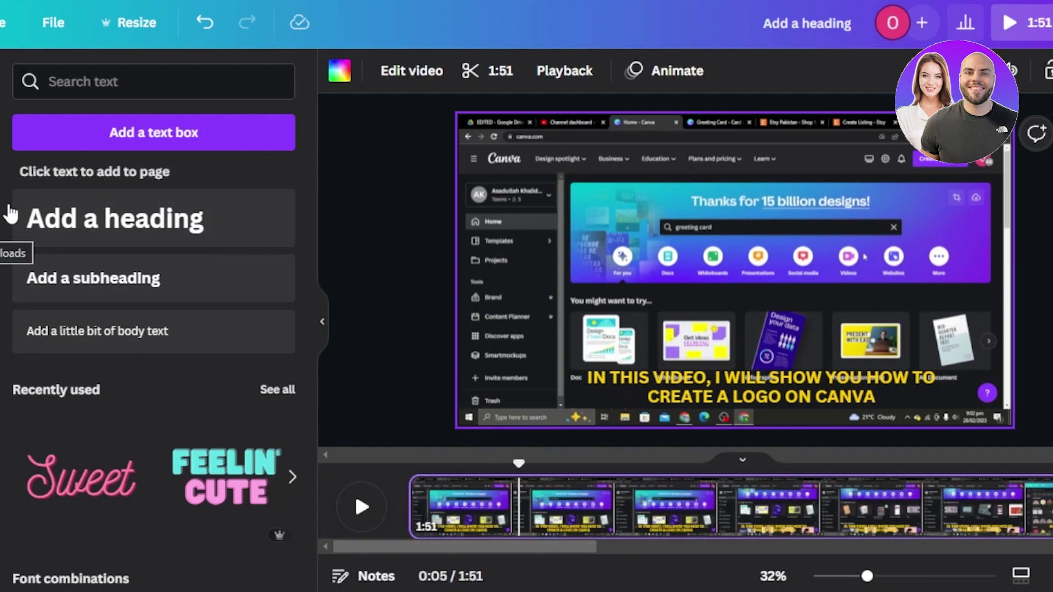
Browse the video's Filters under Edit video > Effects without applying one, then select the caption
click(402, 79)
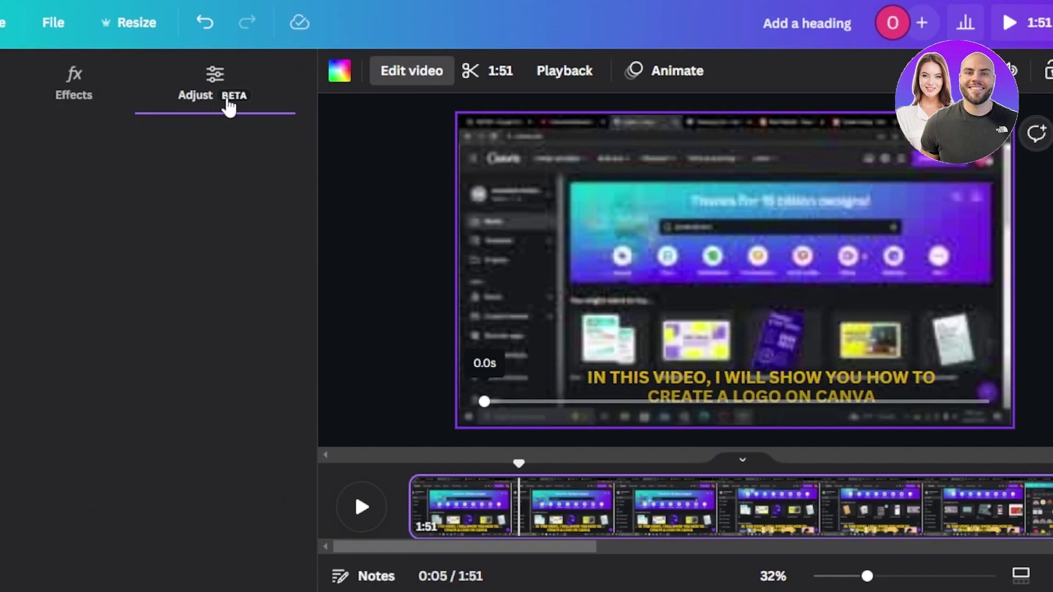
click(76, 85)
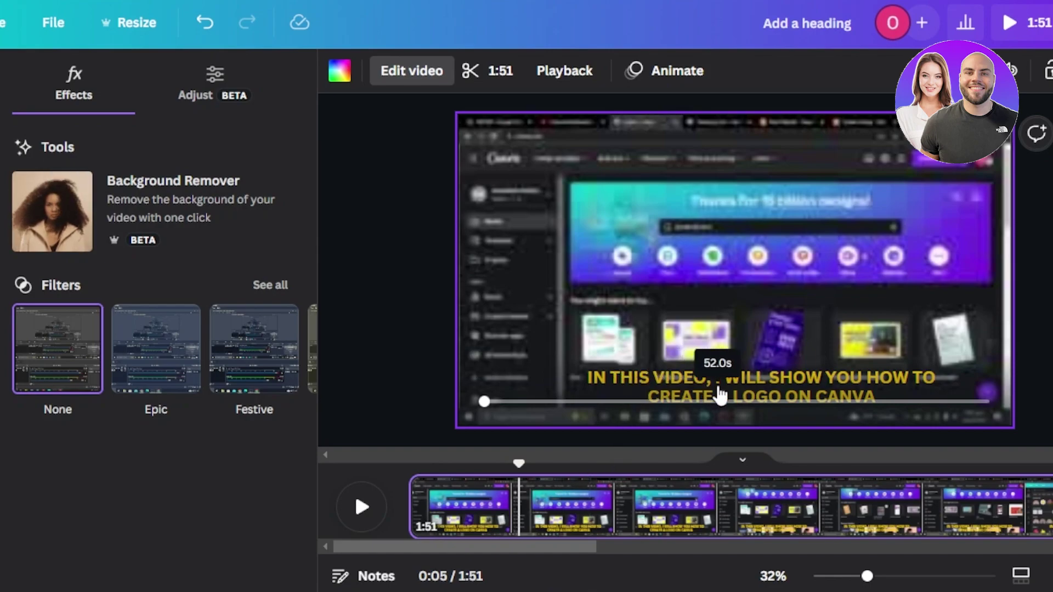
click(421, 333)
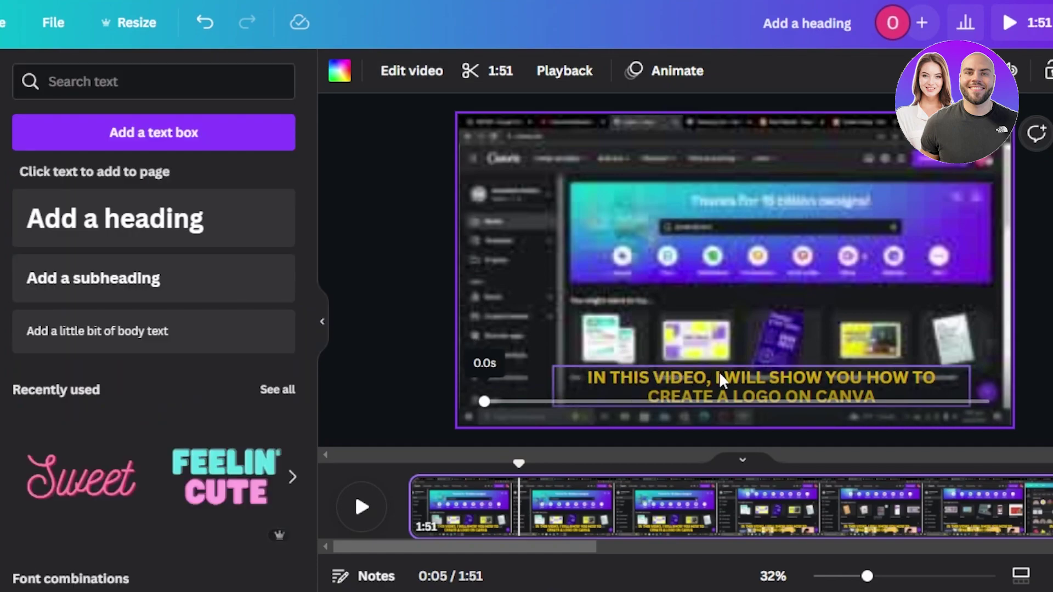
click(720, 371)
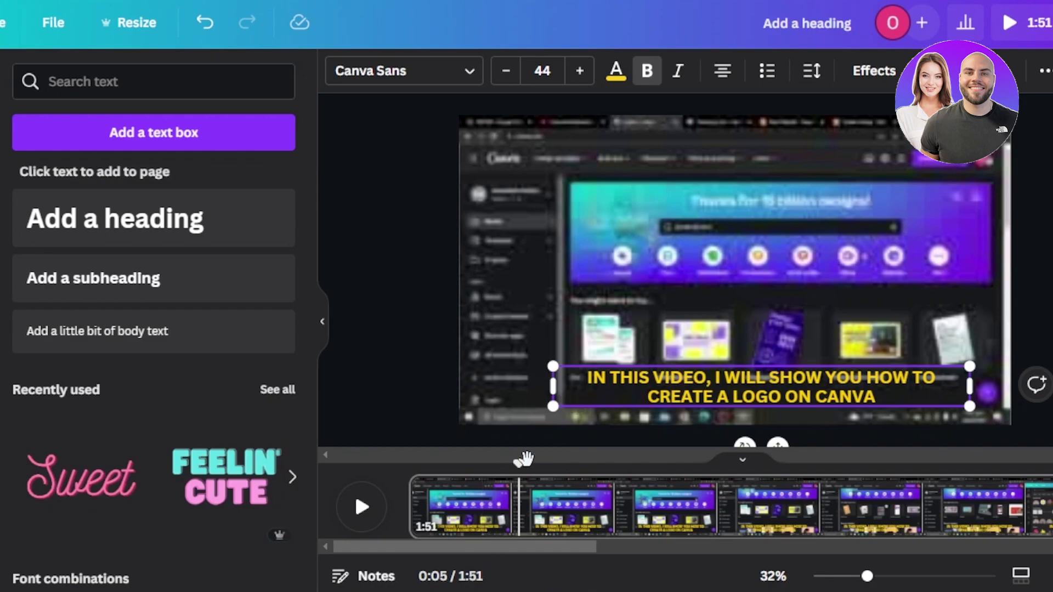
Rewind to the start and play the video preview, pausing at 0:04
drag(520, 463, 407, 464)
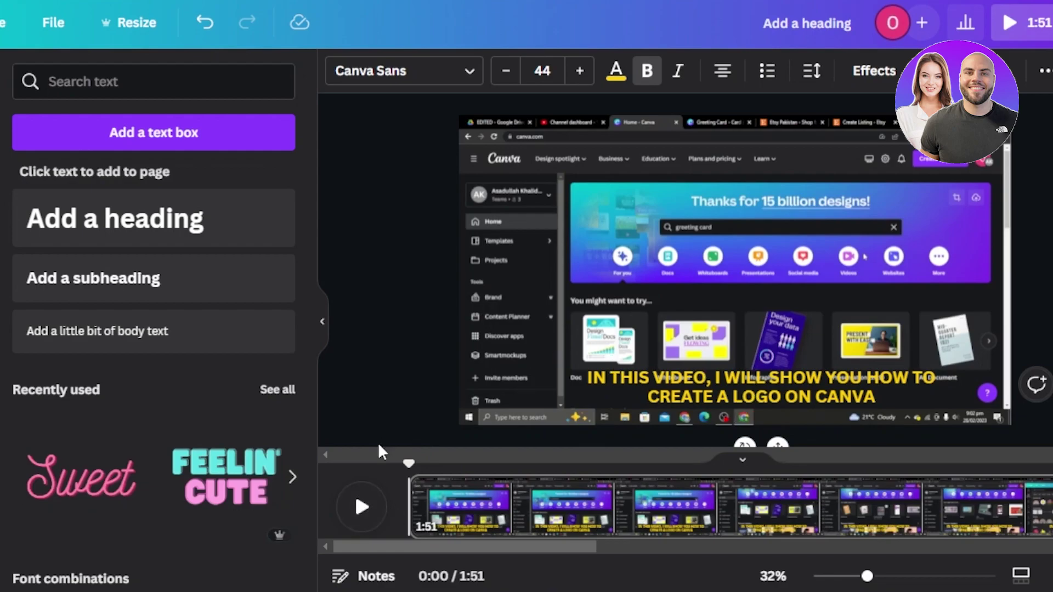
click(363, 509)
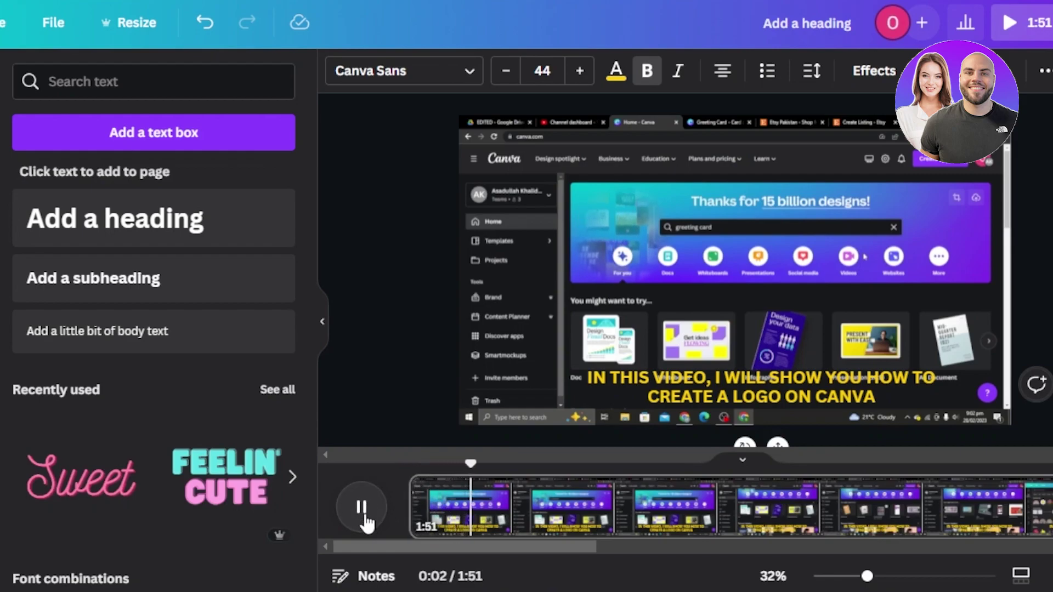
click(362, 512)
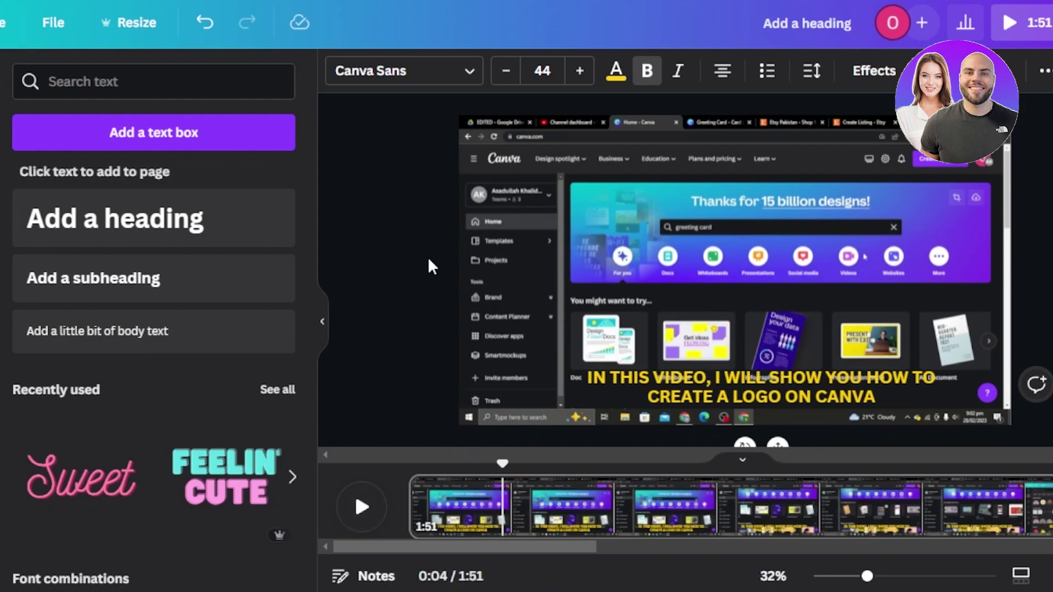
Select the yellow caption, deselect it, then select it again
click(743, 381)
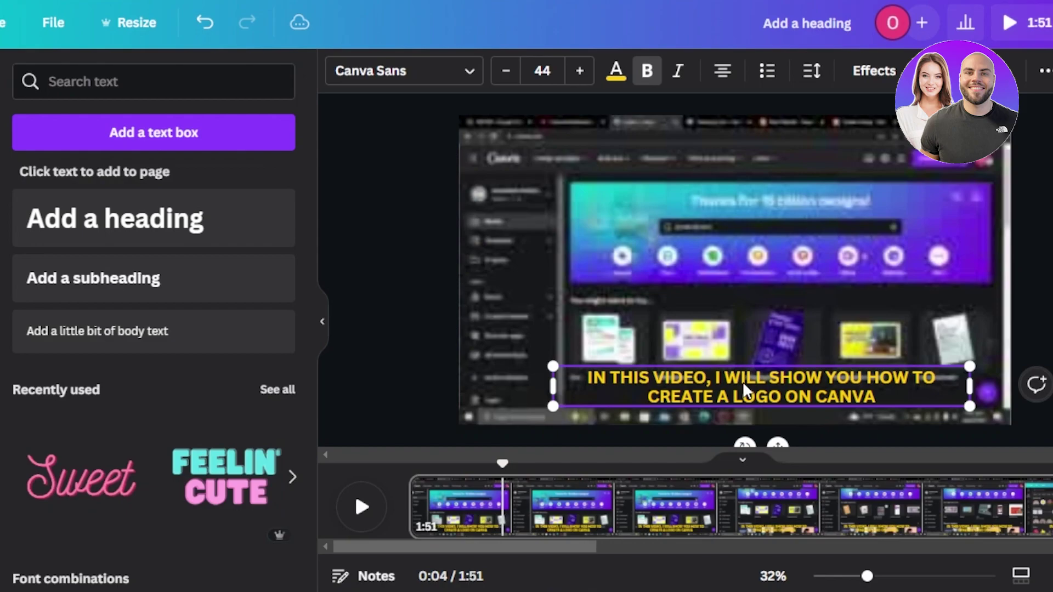
click(1032, 299)
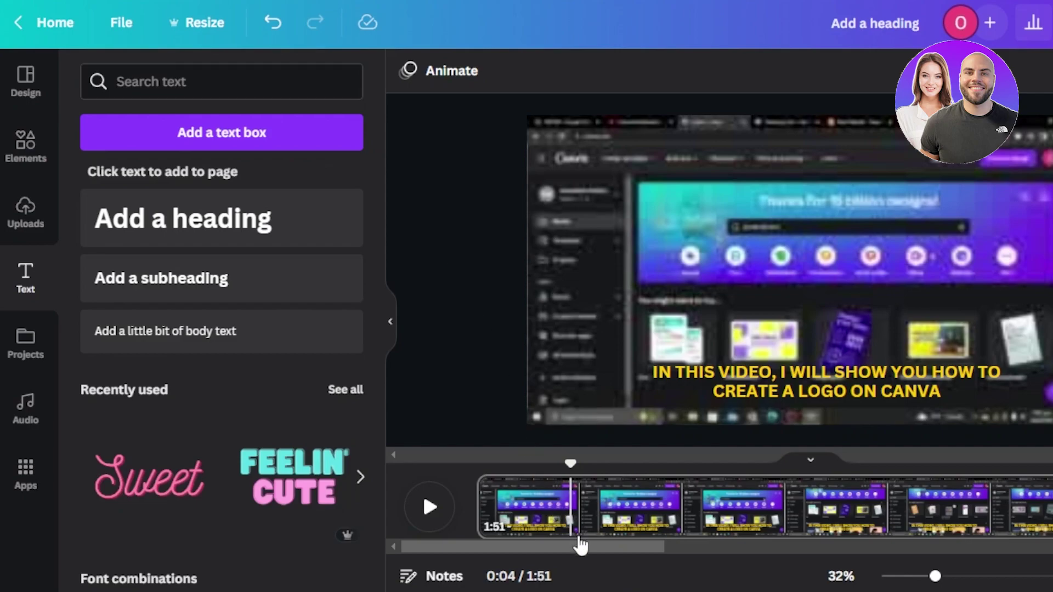
drag(584, 546, 758, 562)
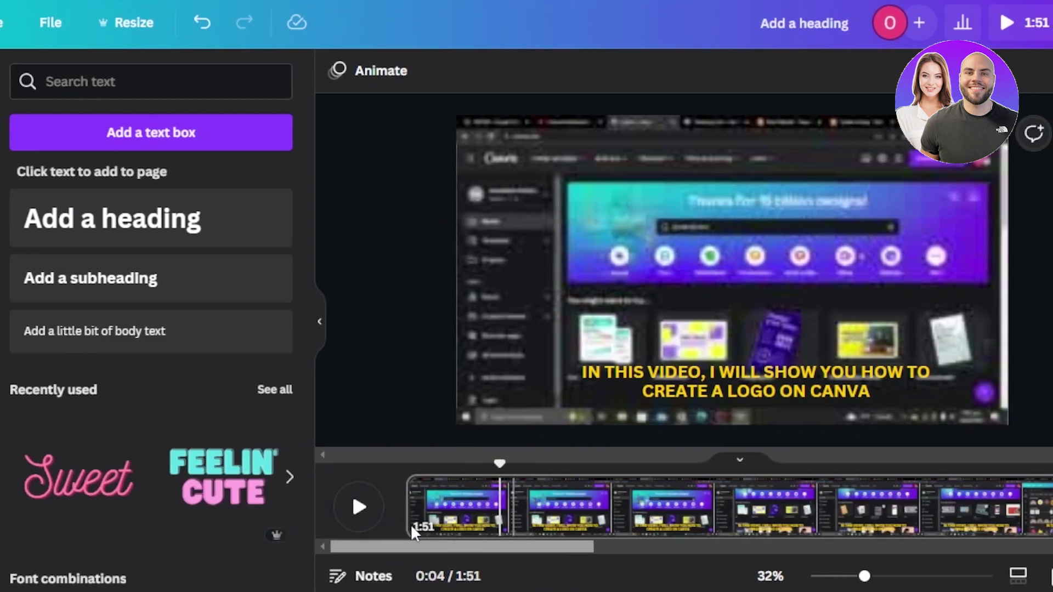
click(685, 386)
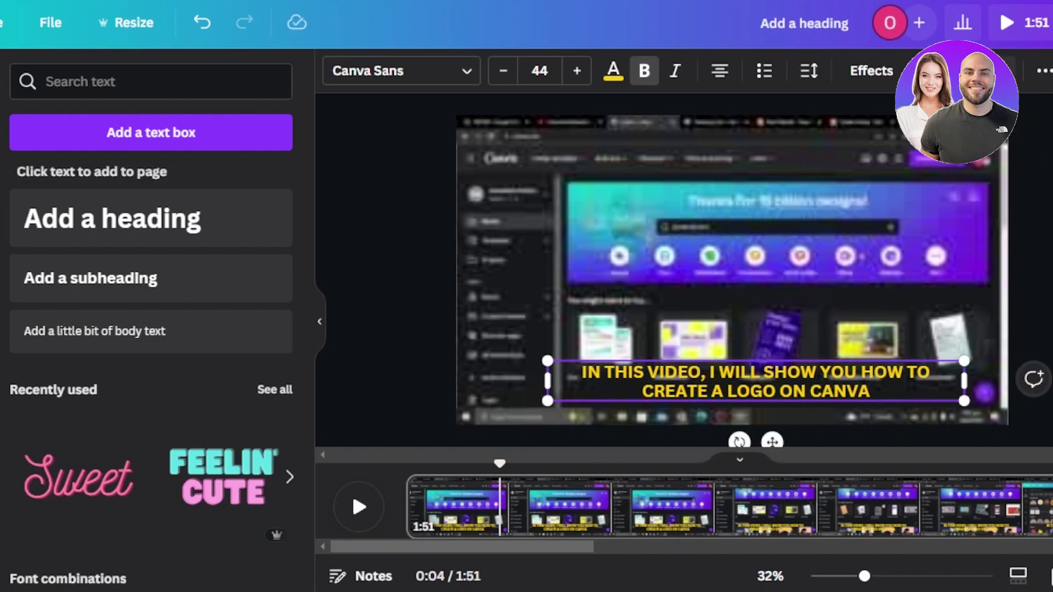
click(957, 70)
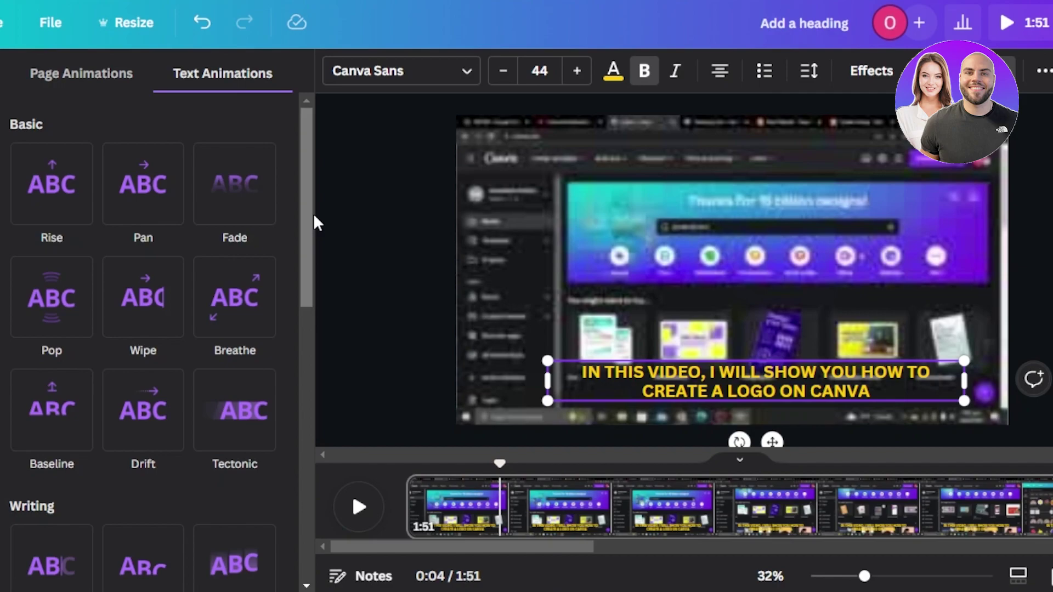
drag(314, 213, 309, 426)
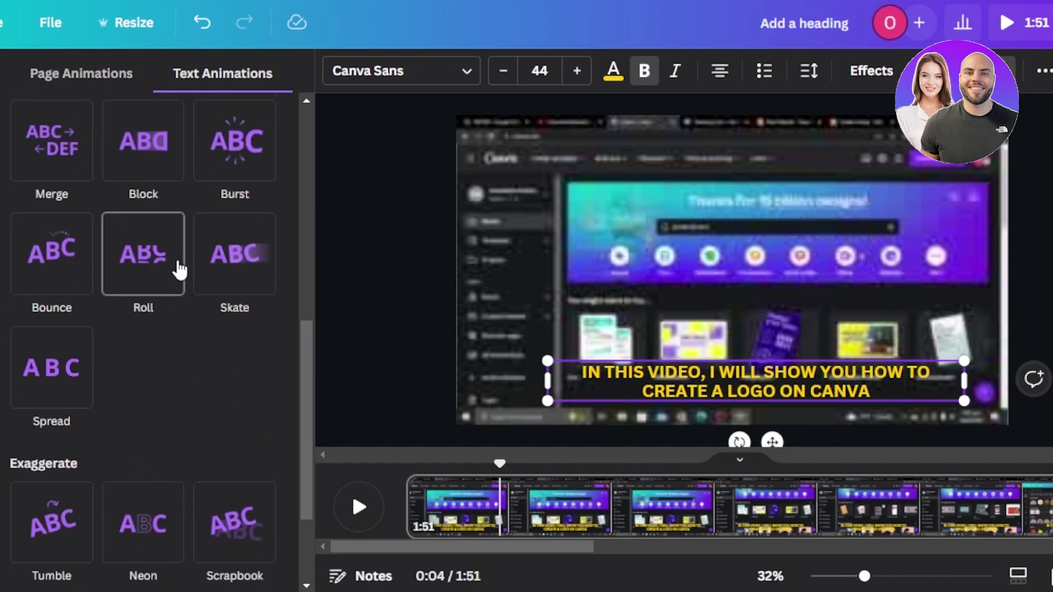
drag(306, 376, 305, 106)
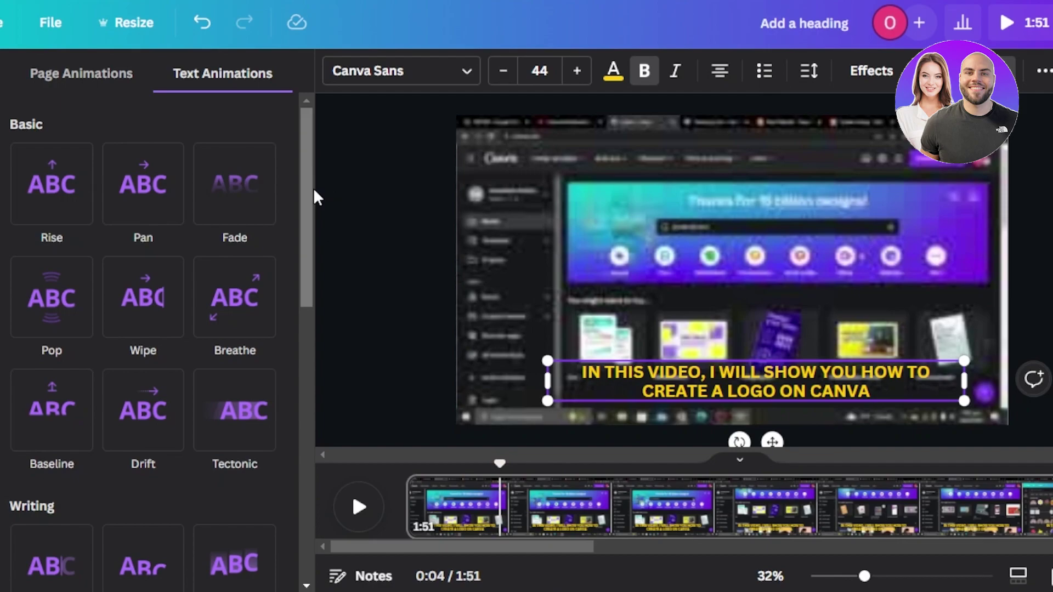
key(Escape)
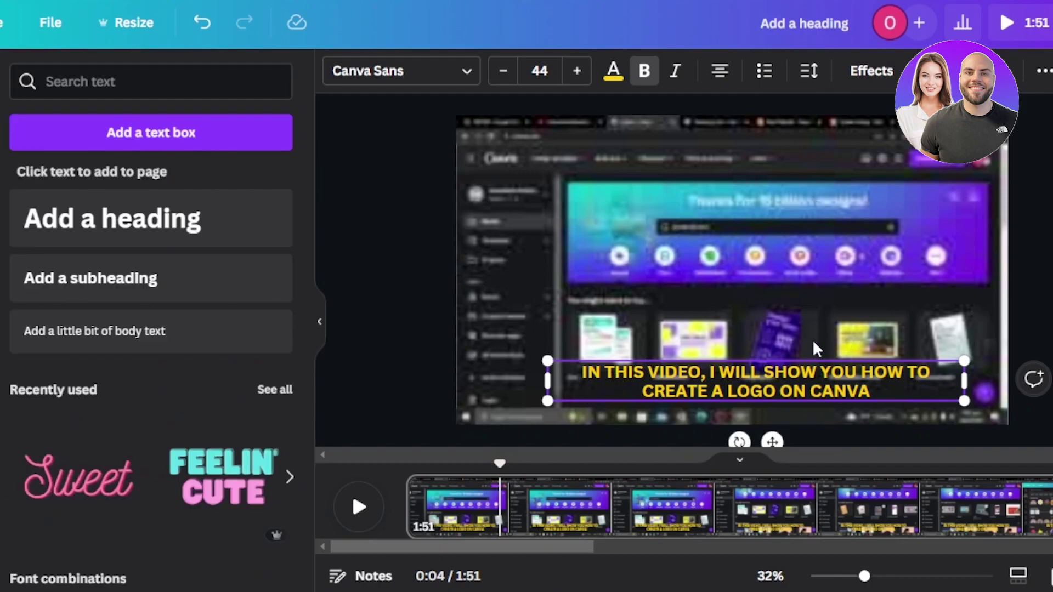
With the video at 0:00 and the side panel hidden, enlarge the caption to font size 44.7
drag(499, 462, 407, 462)
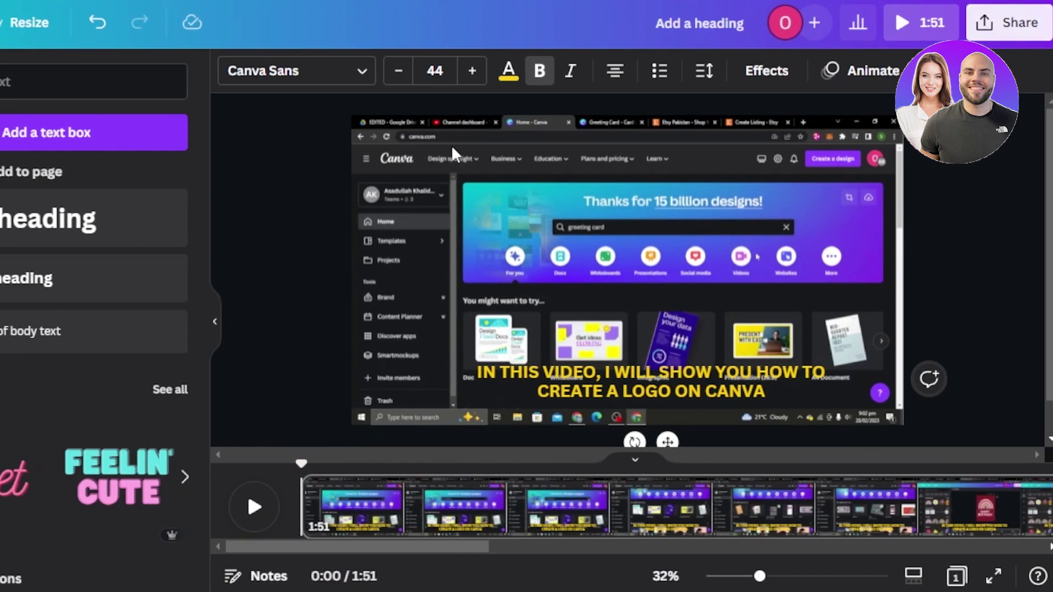
click(215, 322)
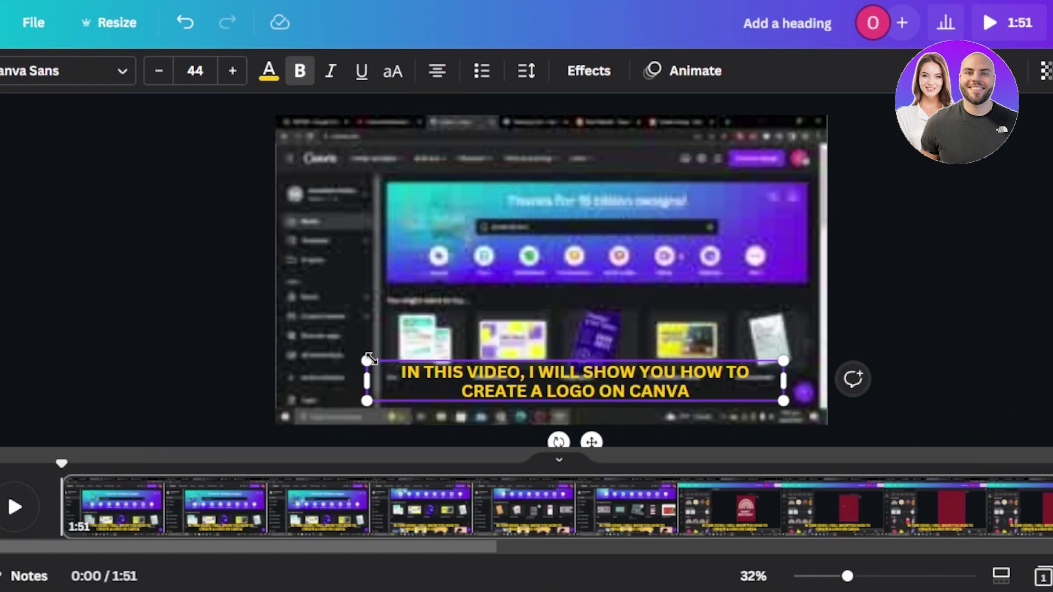
drag(367, 361, 360, 360)
click(28, 493)
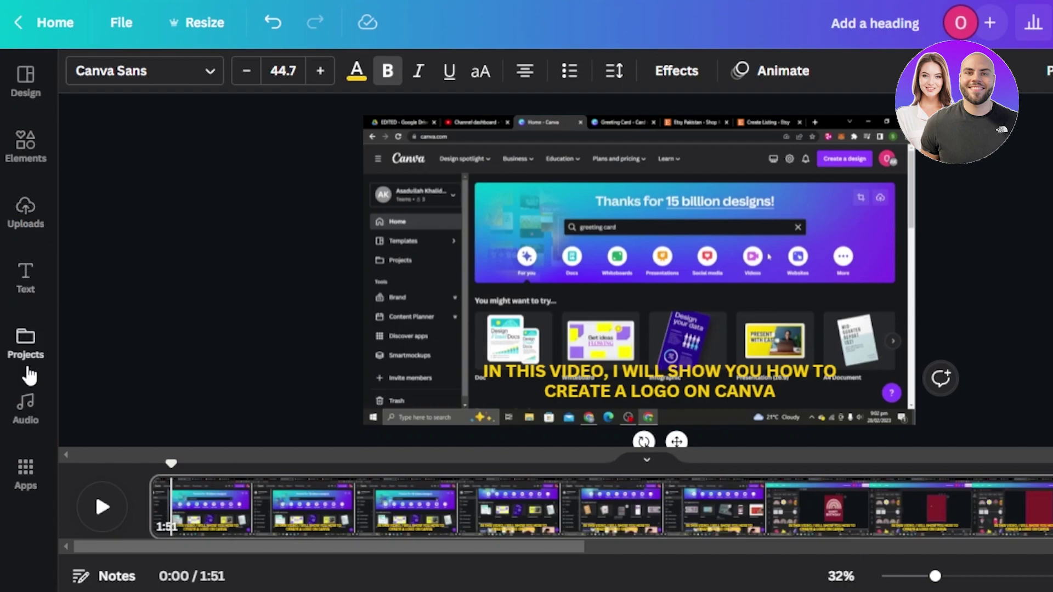
Browse the audio library tracks, then return to the Text panel and scroll its options
click(28, 409)
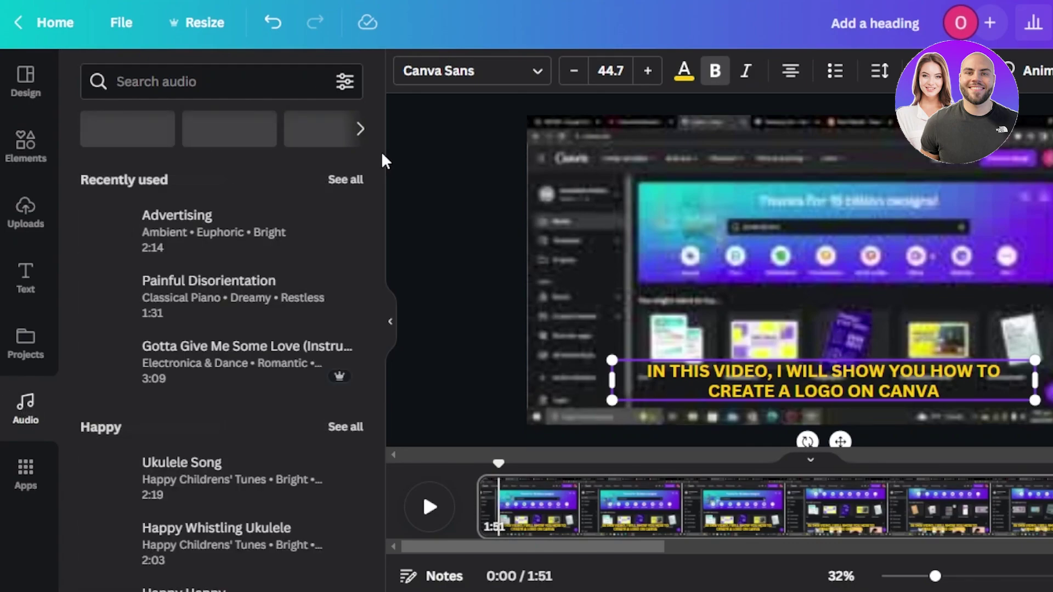
scroll(383, 159, down, 3)
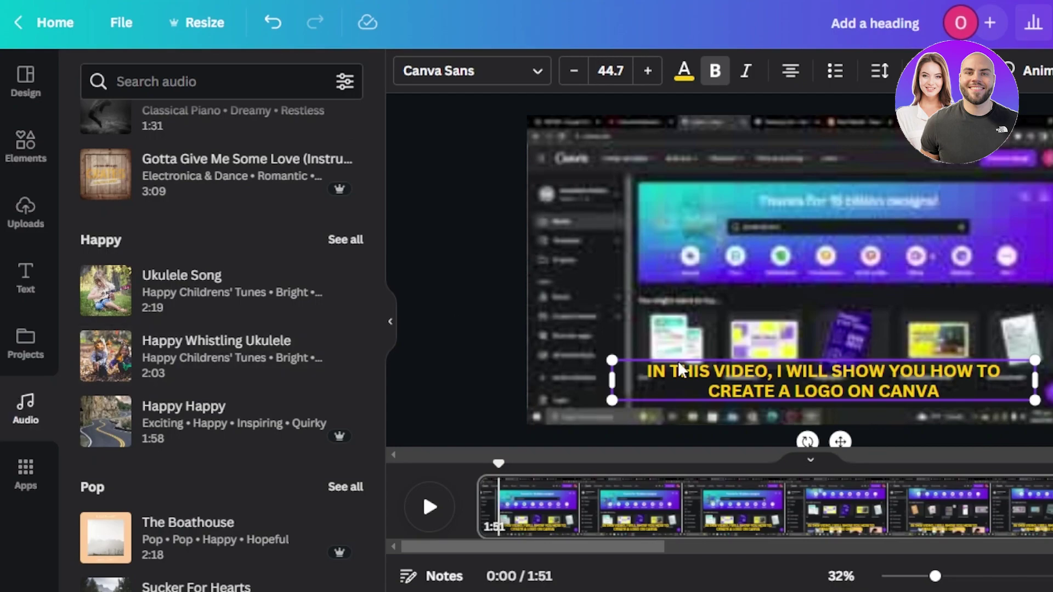
click(31, 301)
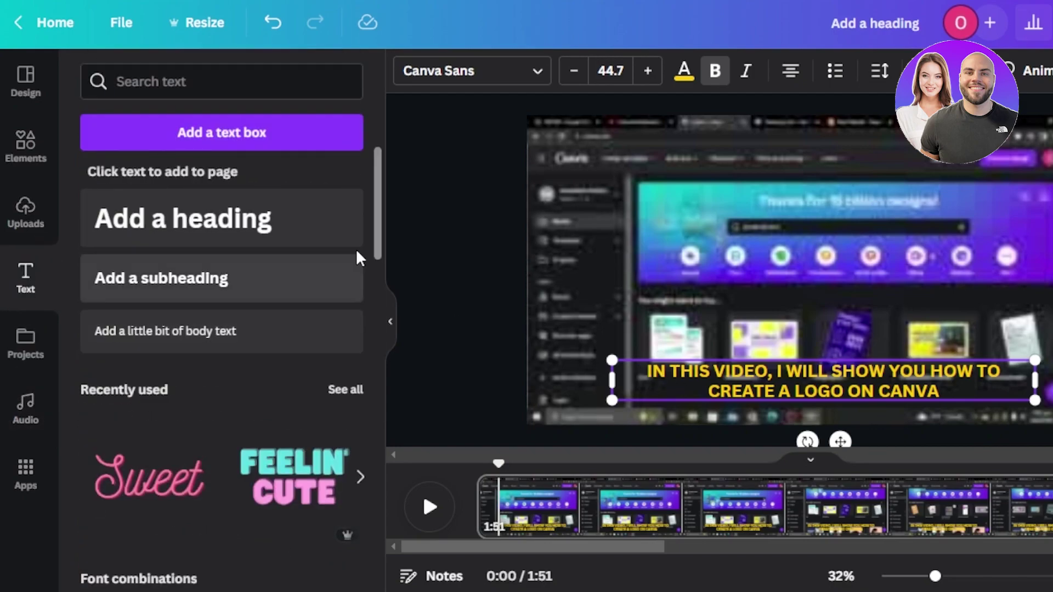
mouse_move(377, 186)
mouse_down()
mouse_move(374, 357)
mouse_move(358, 189)
mouse_up()
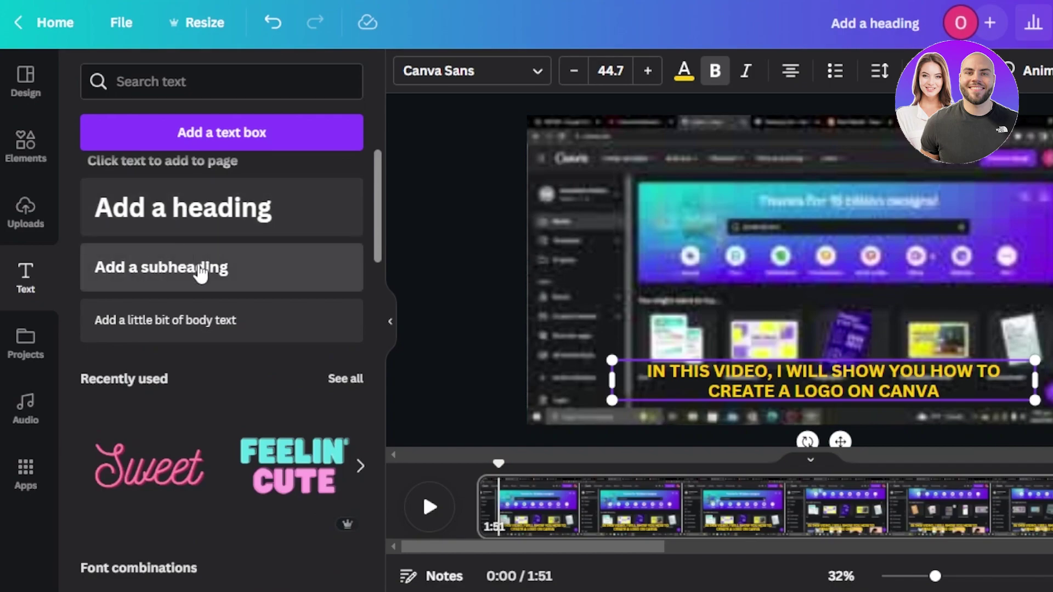
drag(377, 207, 384, 155)
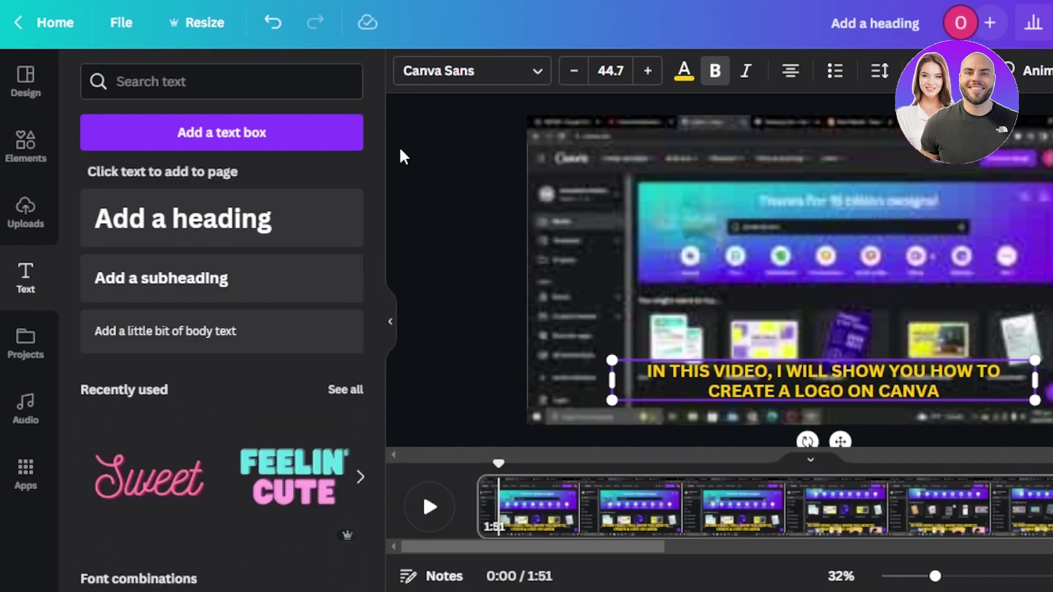
Nudge the caption slightly up and left onto the snap guides, then show the Design templates
click(476, 132)
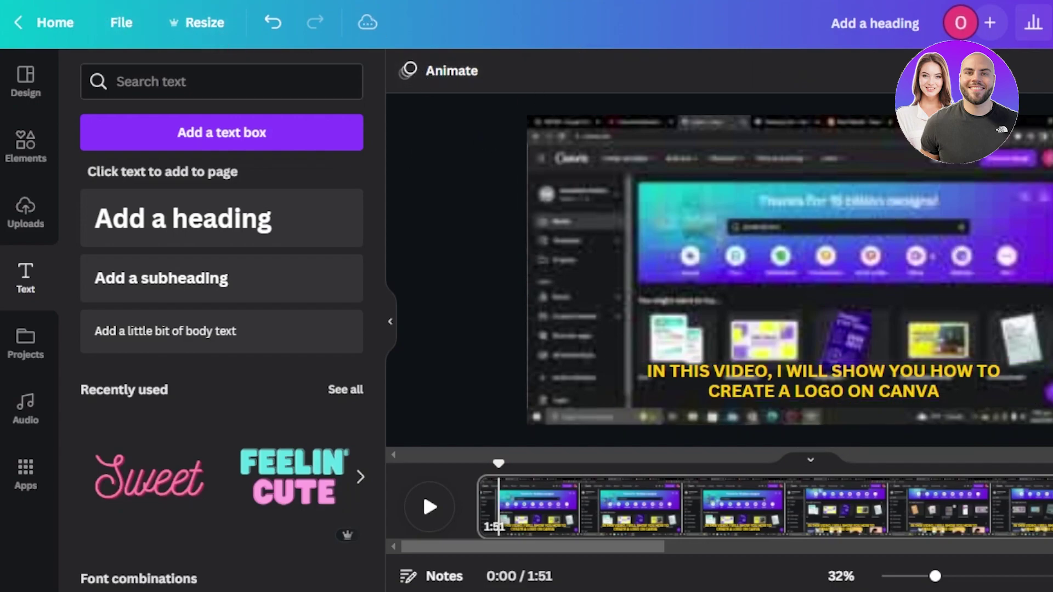
click(705, 370)
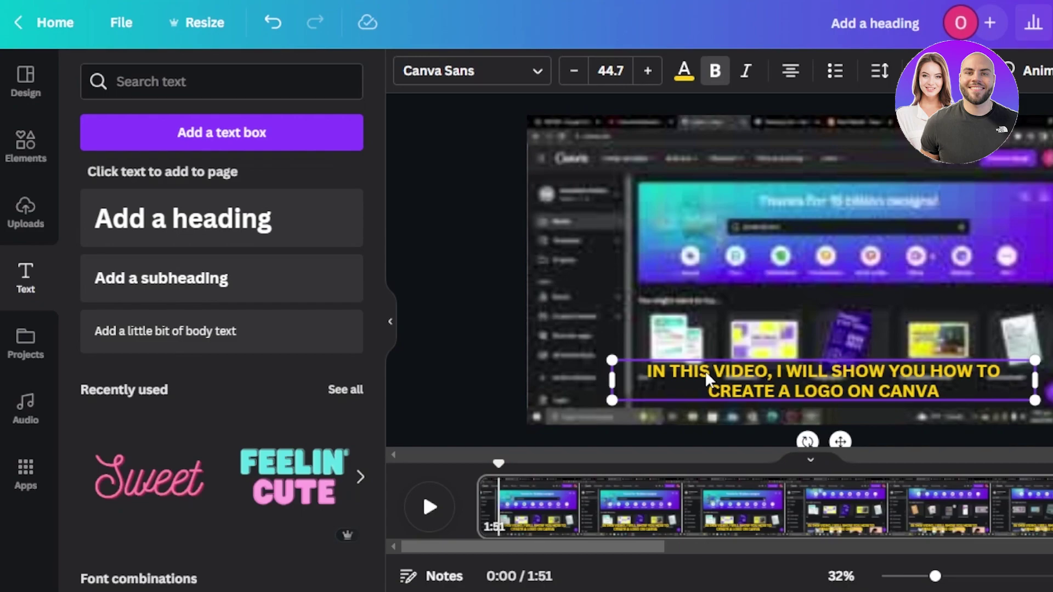
drag(706, 370, 702, 366)
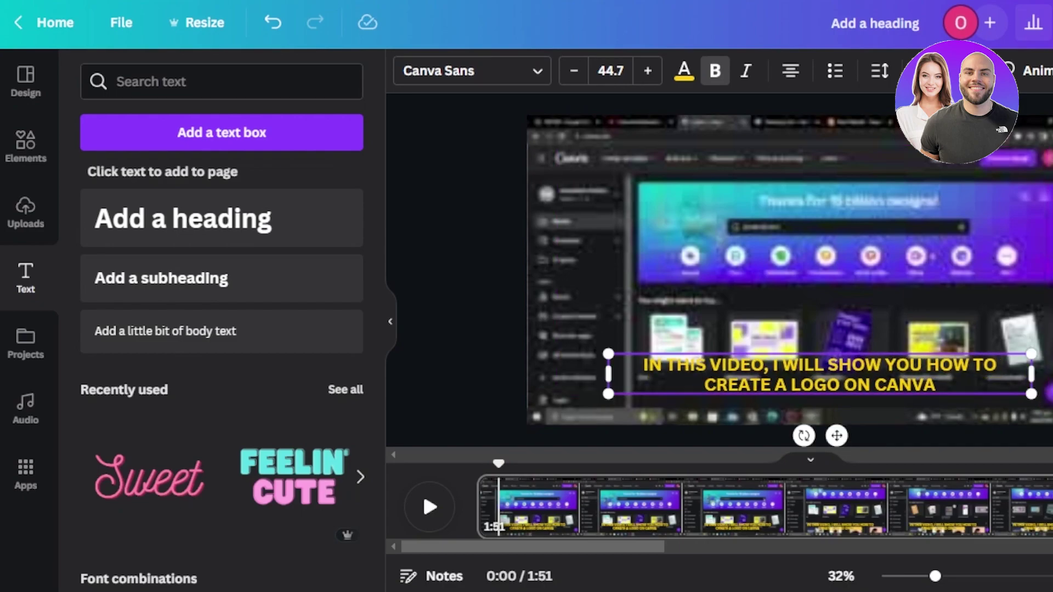
key(Escape)
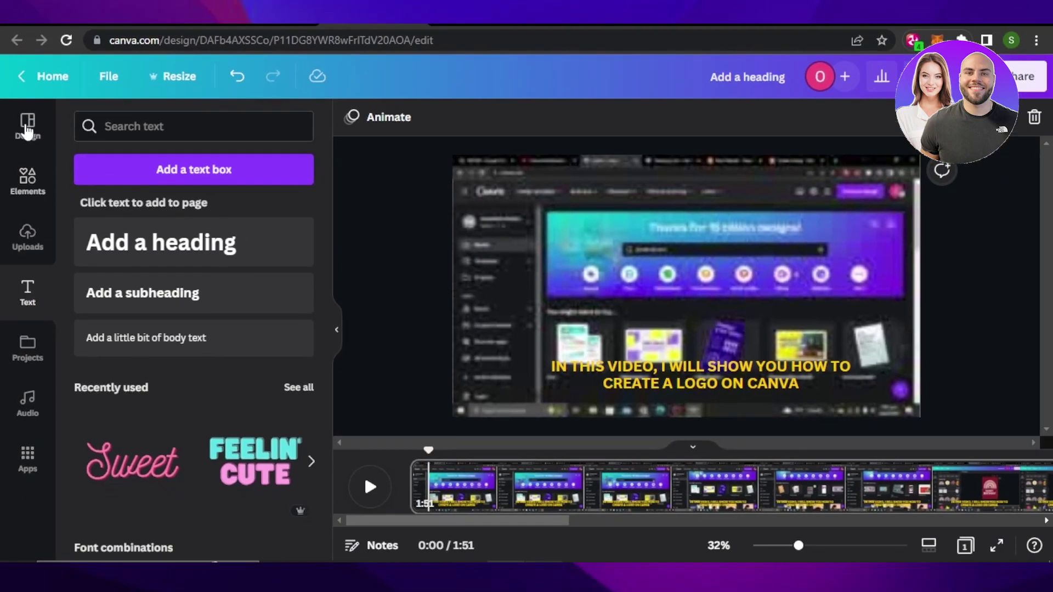
click(25, 81)
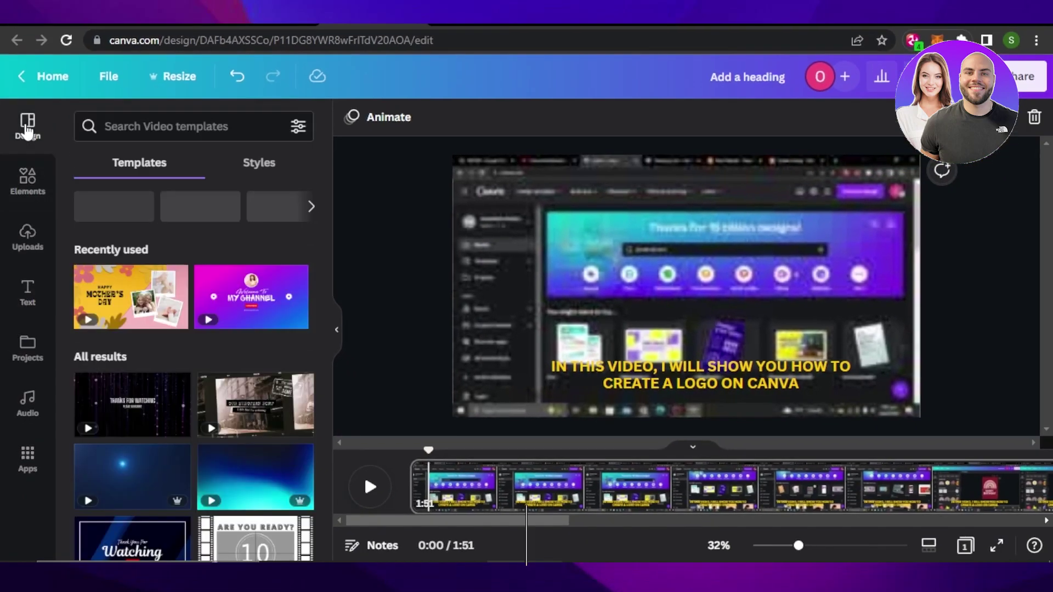